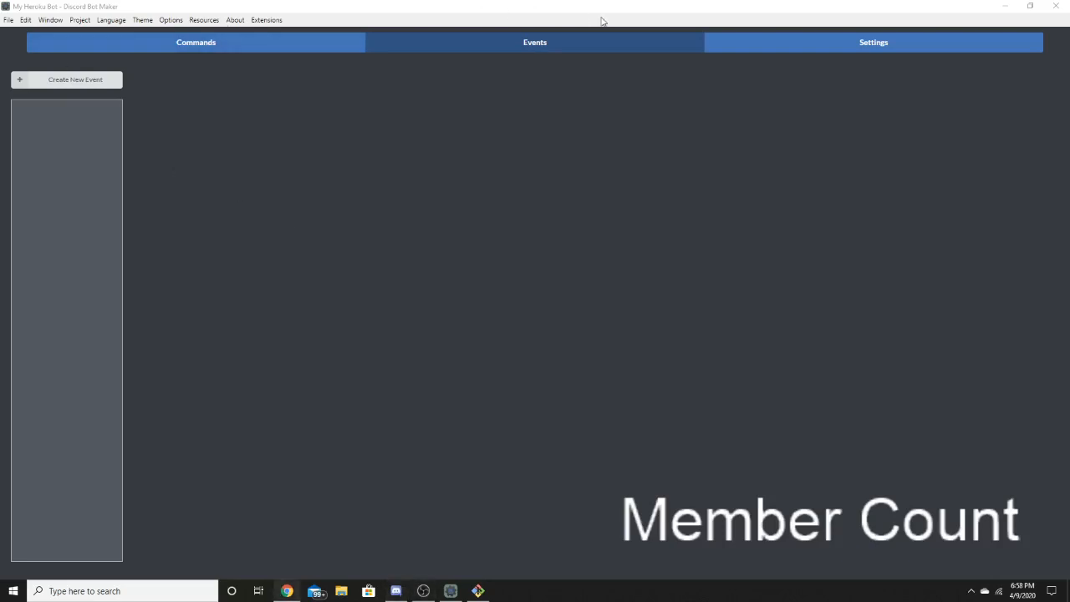
click(270, 47)
click(481, 42)
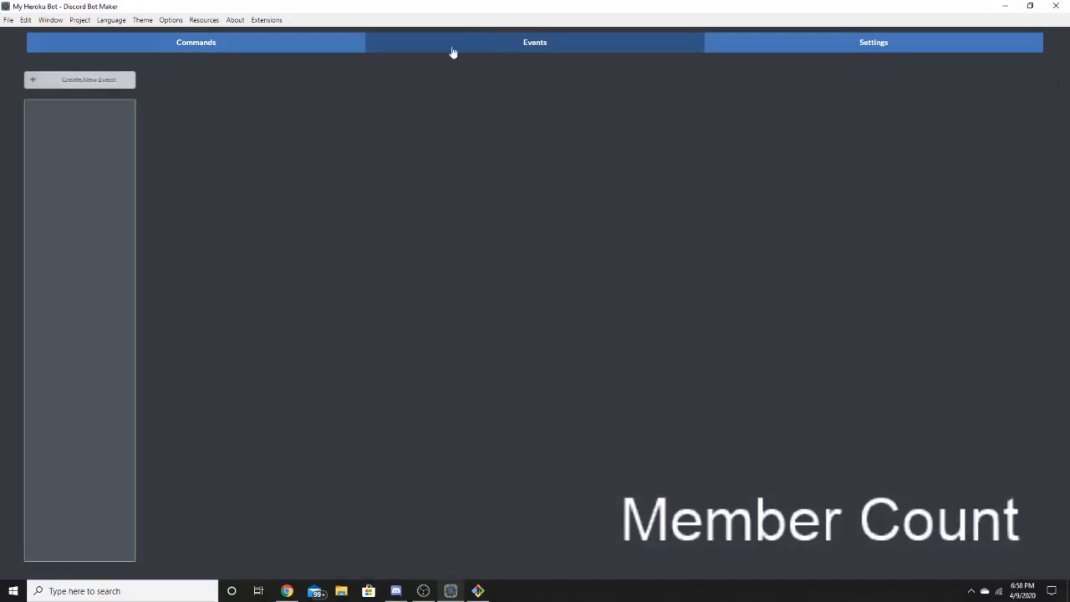
click(234, 46)
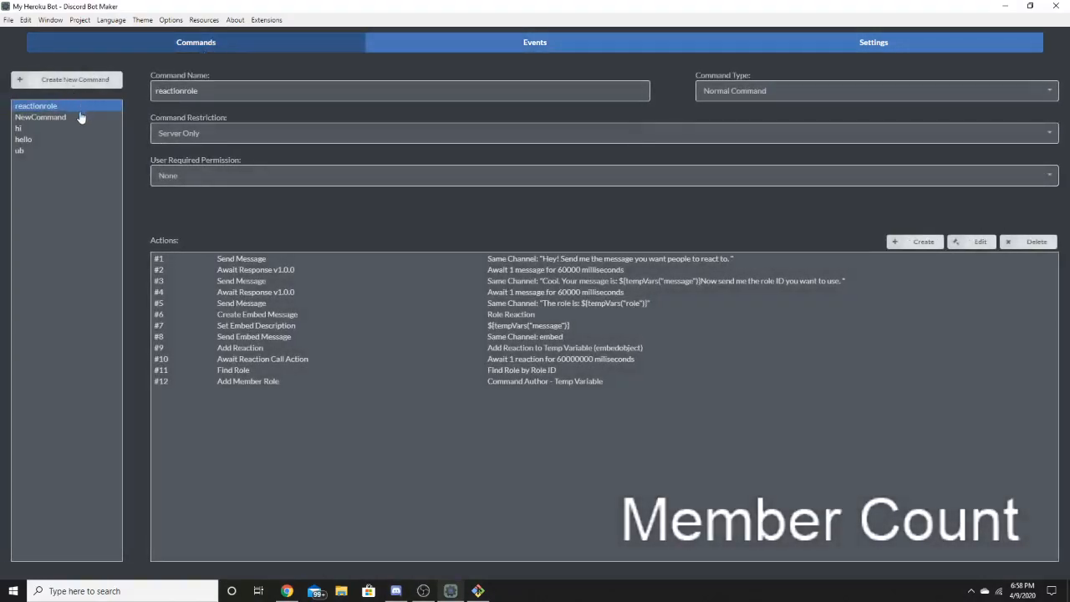
click(70, 138)
click(70, 128)
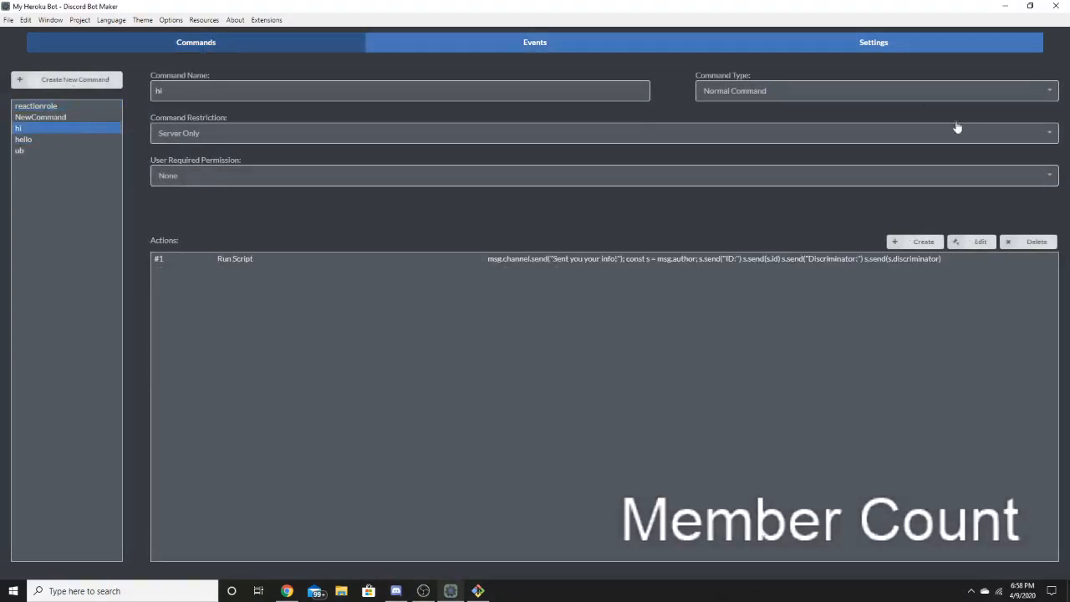
click(856, 52)
click(549, 50)
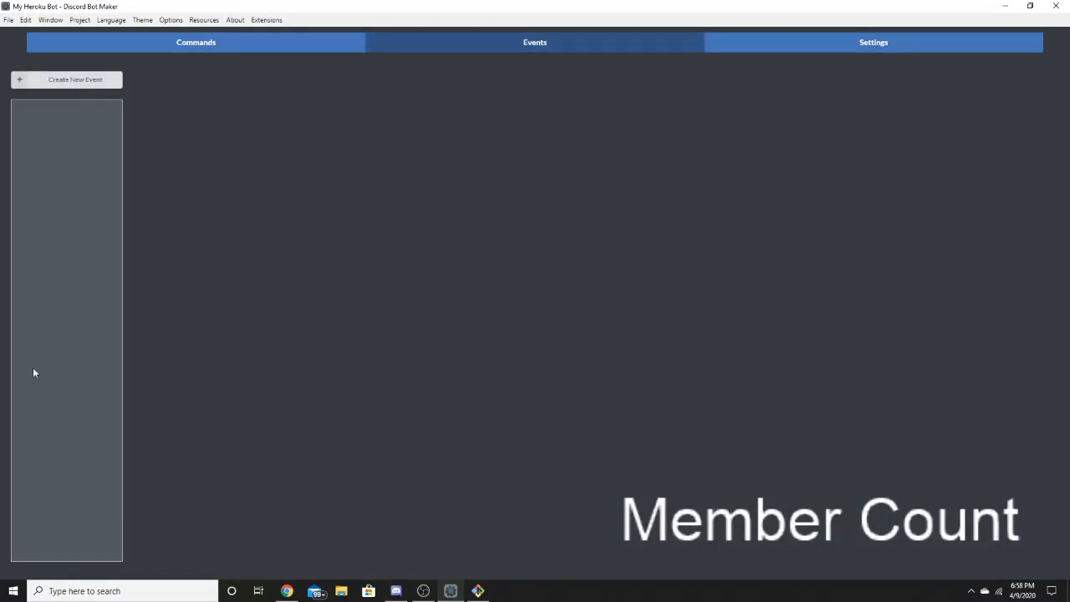
click(478, 592)
Create a new event named MemberJoin and set its trigger to Member Join Server.
click(90, 82)
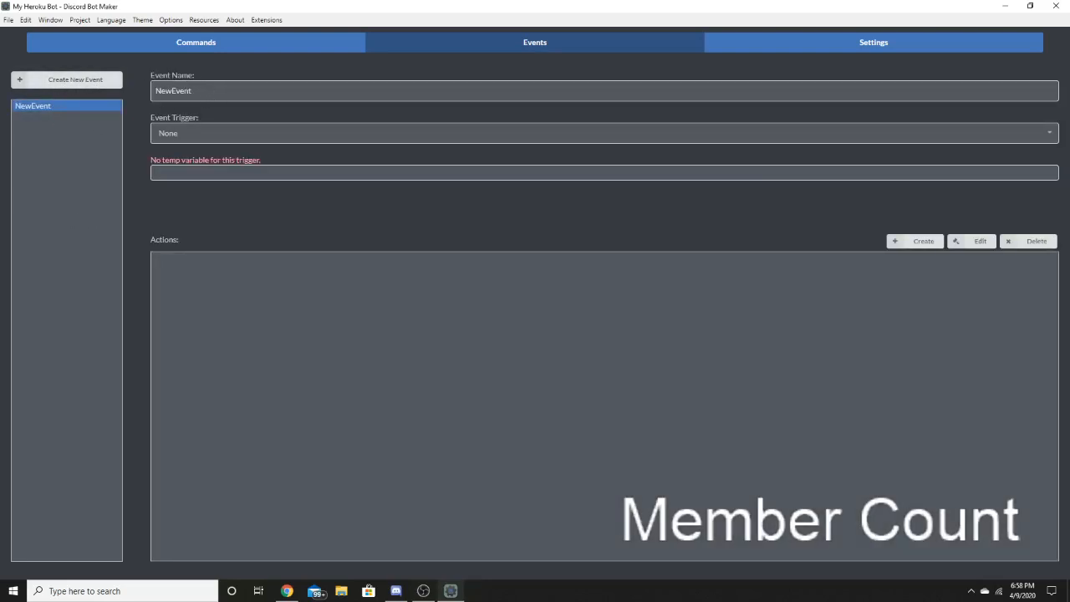
key(alt+Tab)
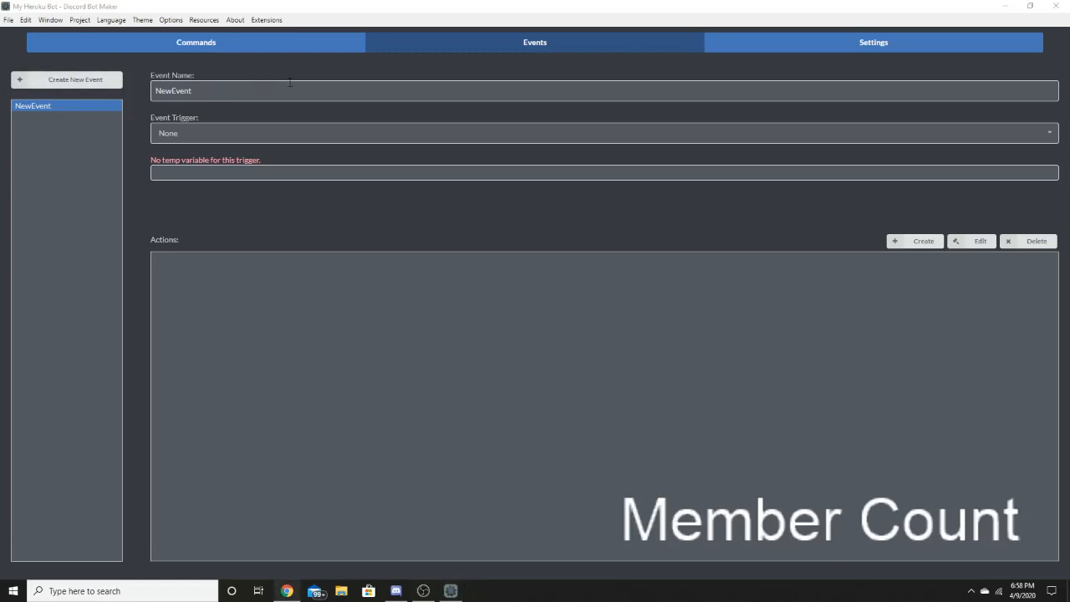
double_click(251, 90)
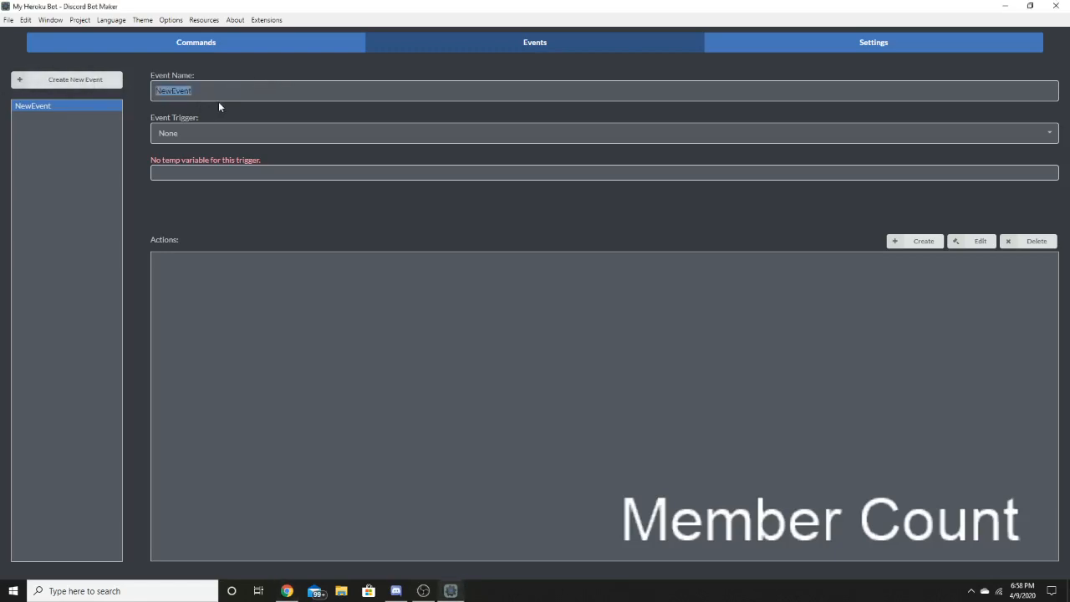
text(MemberJoin)
click(923, 242)
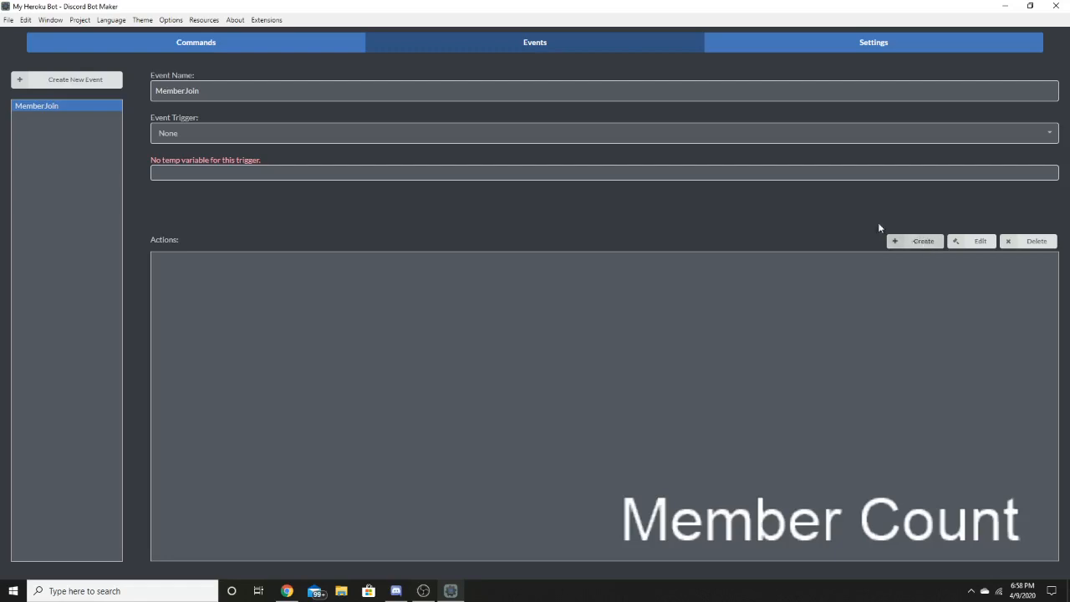
click(191, 140)
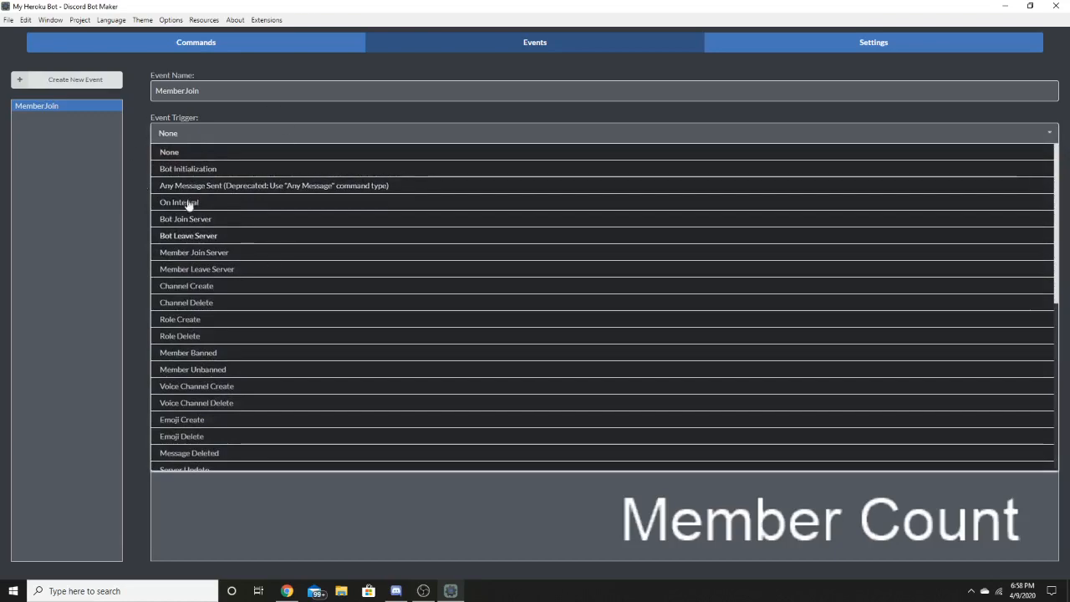
click(251, 253)
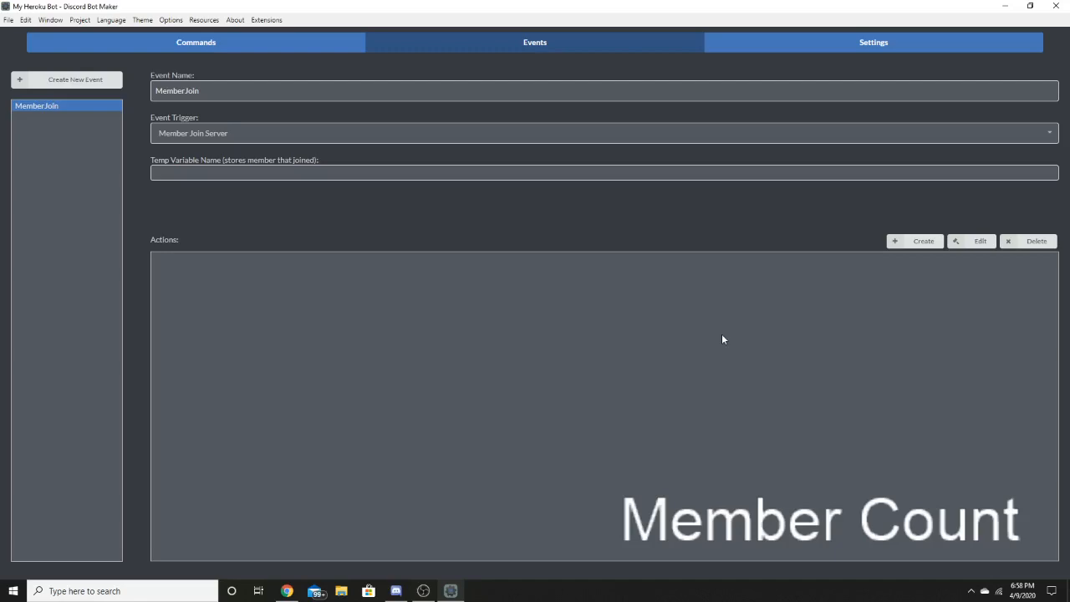
Start a new action for the MemberJoin event and choose Run Script from the Other Stuff category as its type.
click(914, 247)
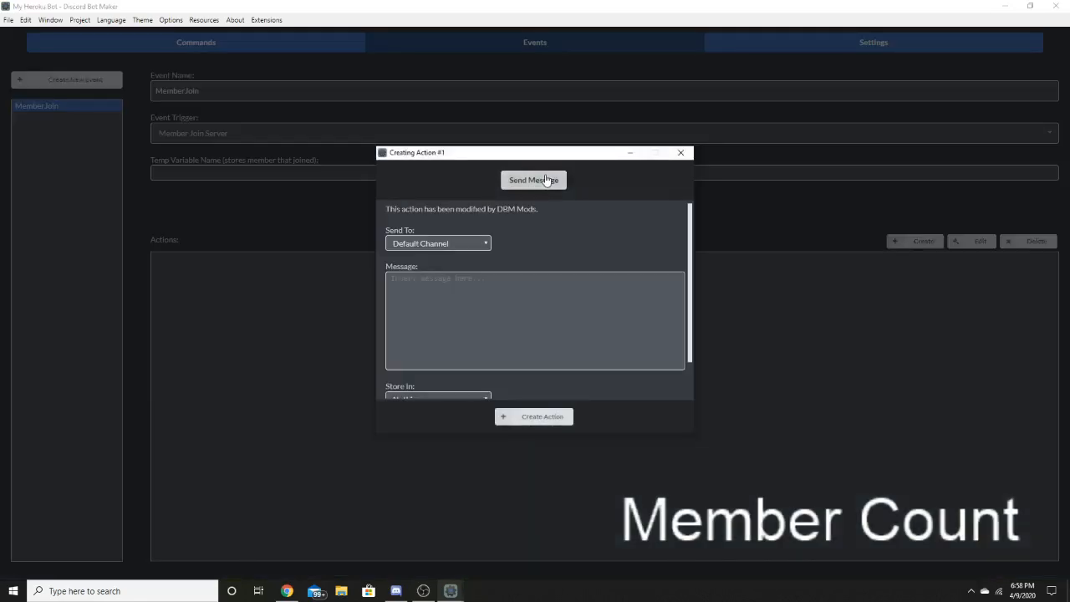
click(549, 179)
scroll(441, 343, down, 3)
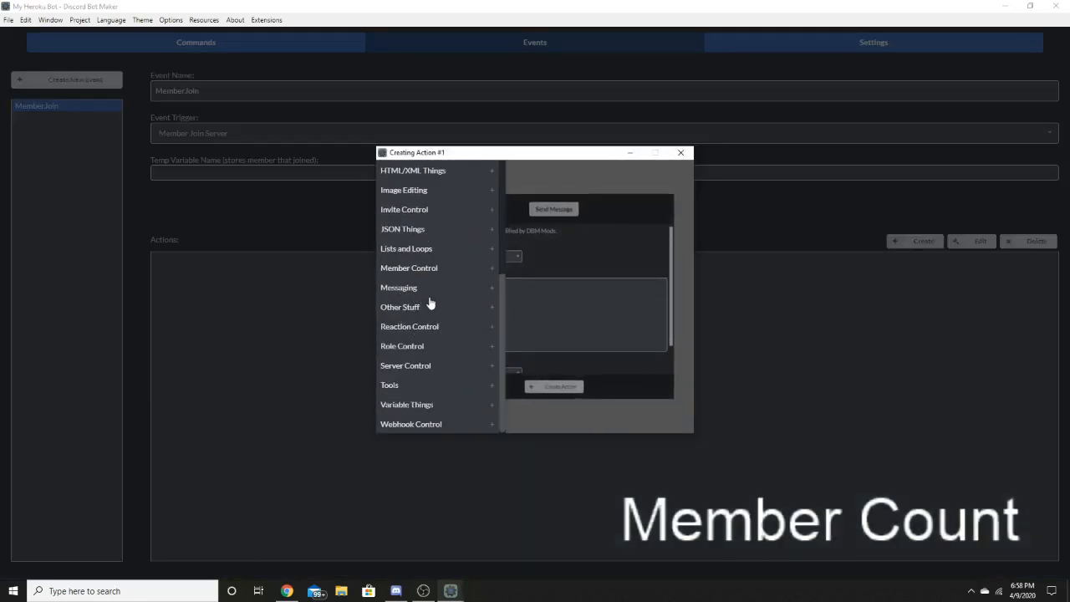
click(430, 306)
scroll(453, 357, down, 5)
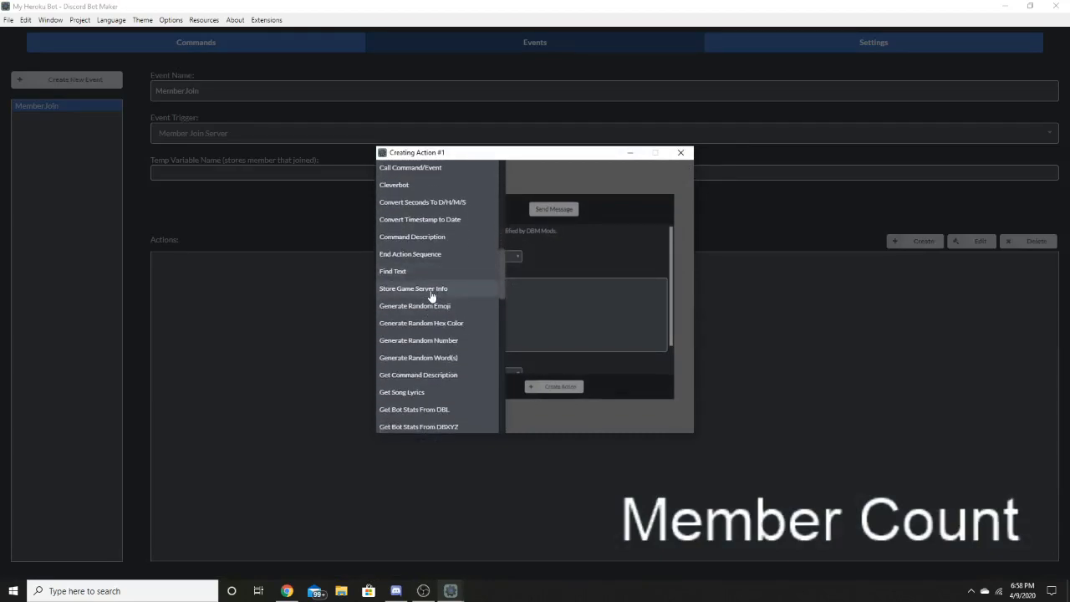
scroll(432, 297, down, 5)
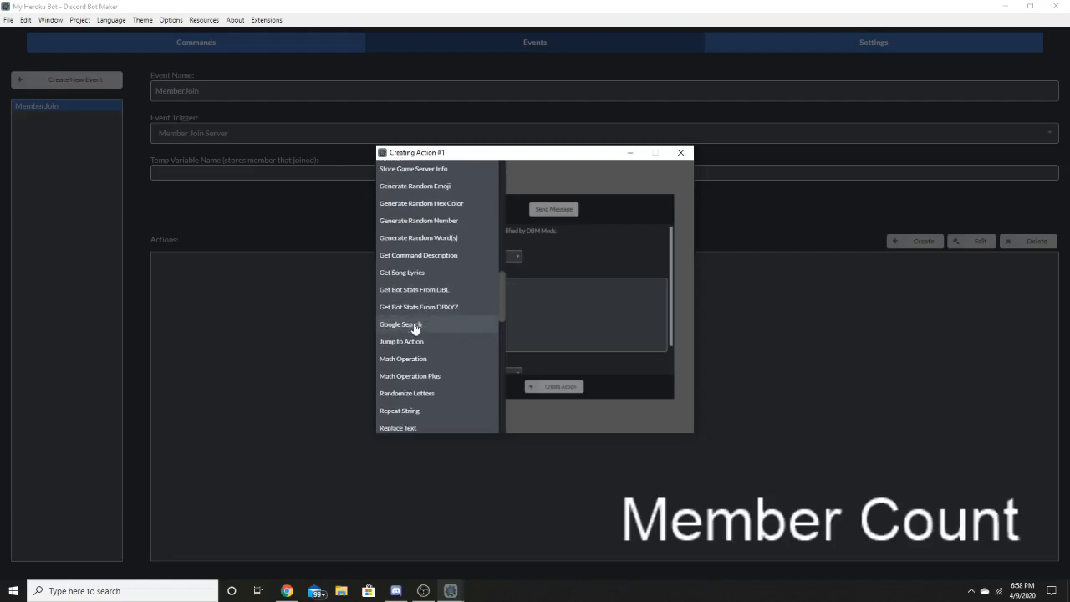
scroll(418, 384, down, 3)
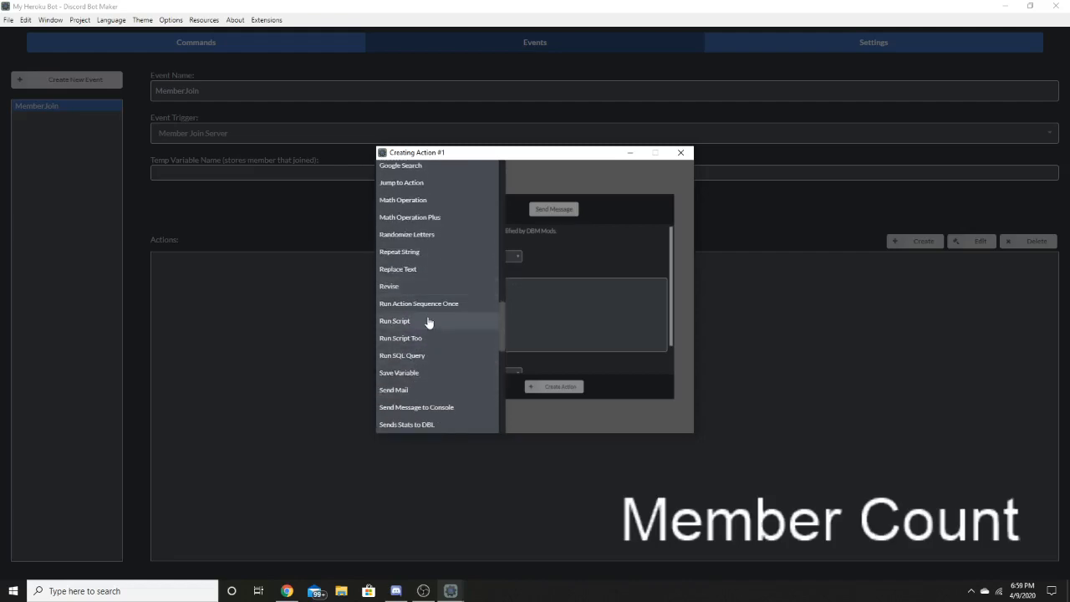
click(420, 321)
Examine the Run Script action's end behavior, interpretation style and storage options, and its default plain-text code editor.
scroll(485, 343, down, 2)
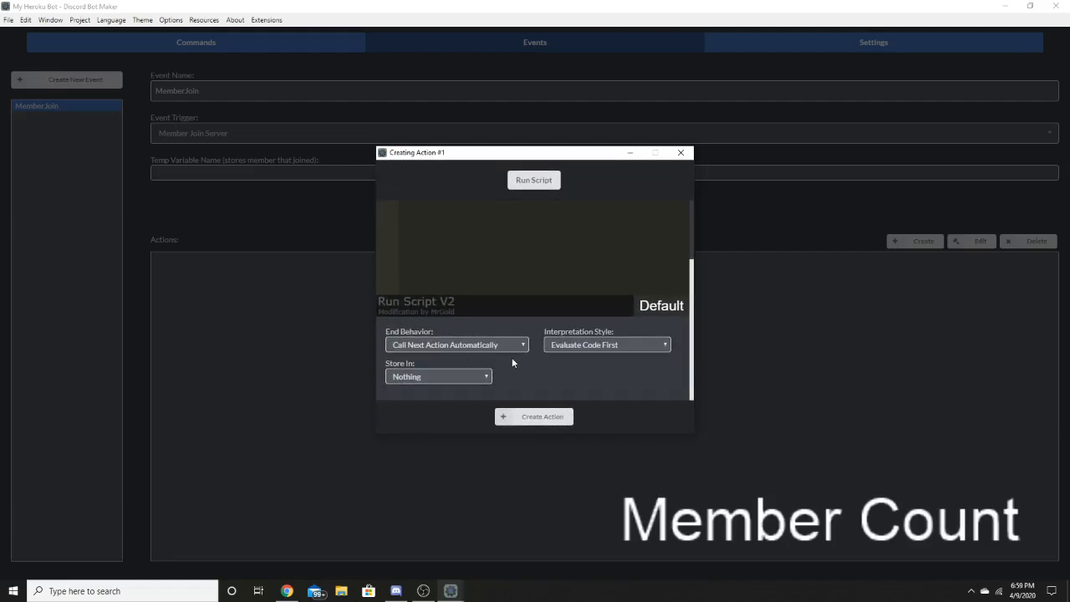
scroll(503, 333, up, 2)
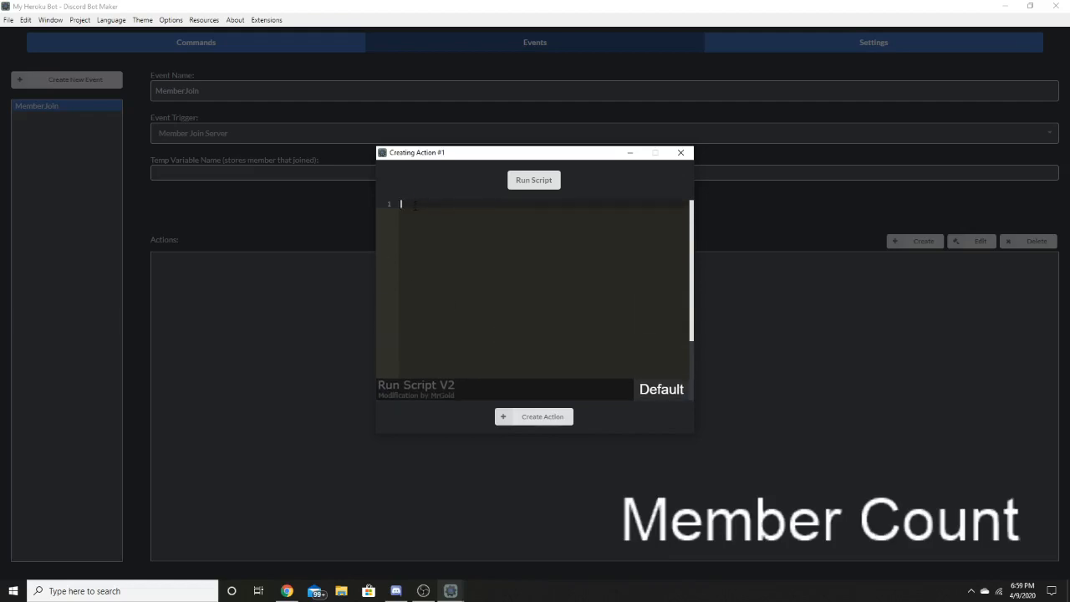
scroll(619, 323, down, 2)
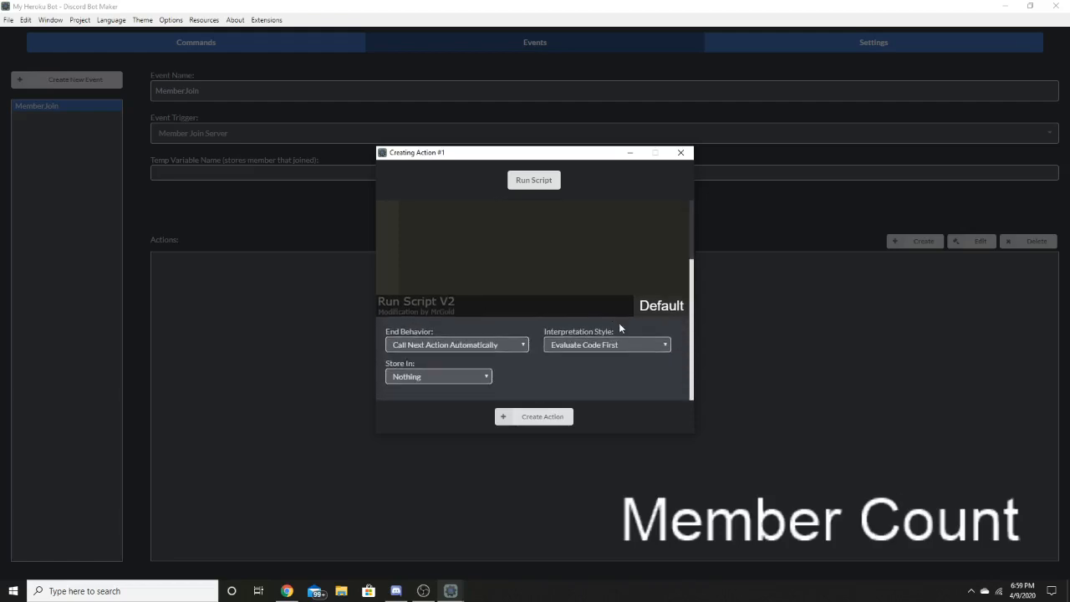
scroll(644, 322, up, 2)
scroll(648, 328, down, 1)
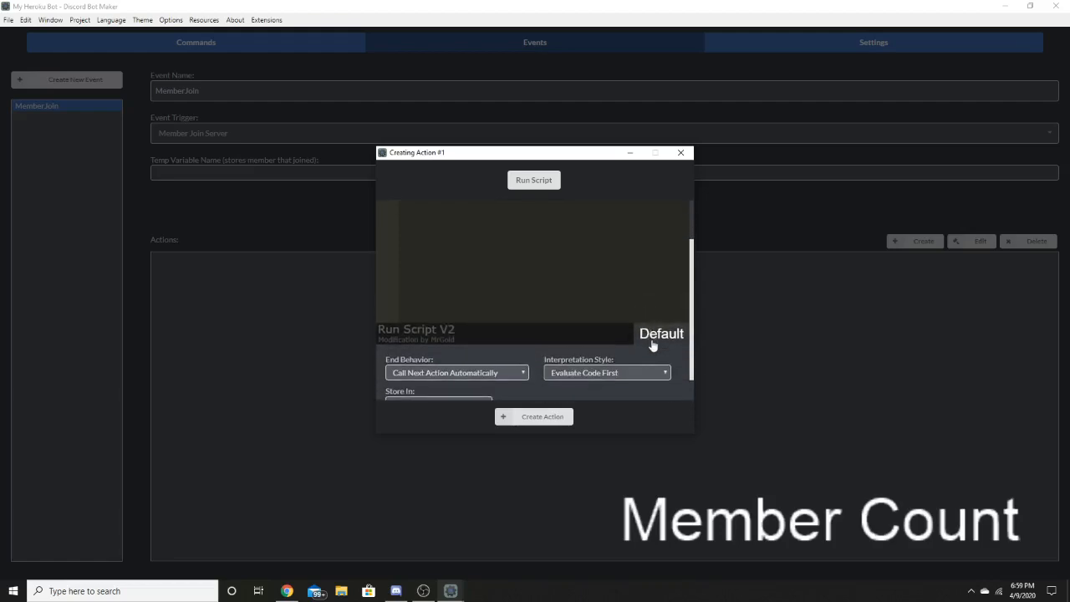
click(652, 337)
scroll(644, 335, up, 1)
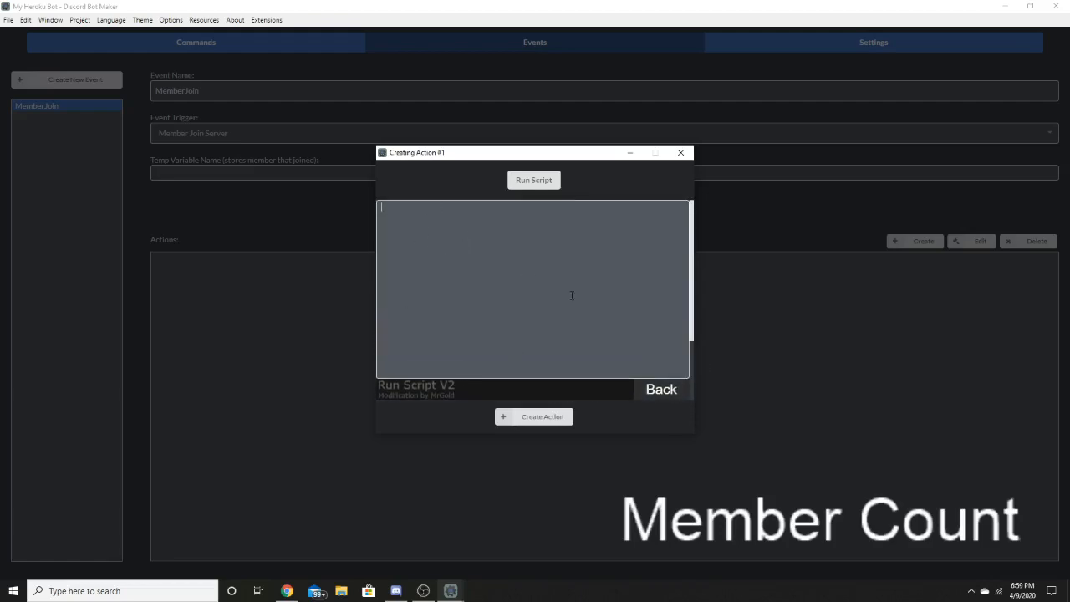
scroll(557, 287, down, 1)
click(674, 314)
scroll(669, 317, up, 1)
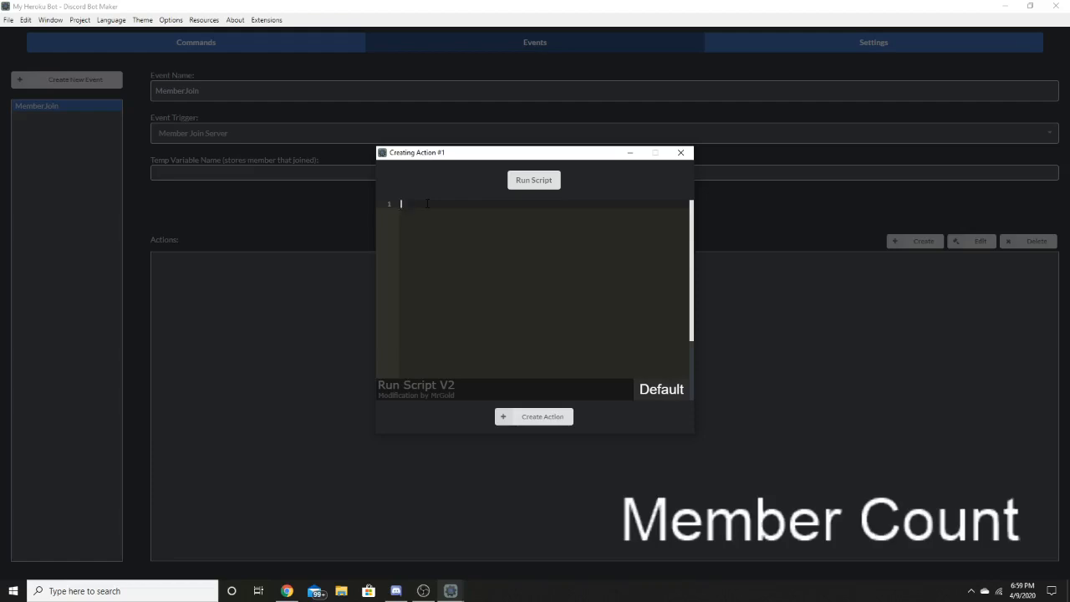
Begin the script with the line let s = bot.guilds.get(""), leaving the quotes empty for the server ID.
text(let s = bot.guilds.get)
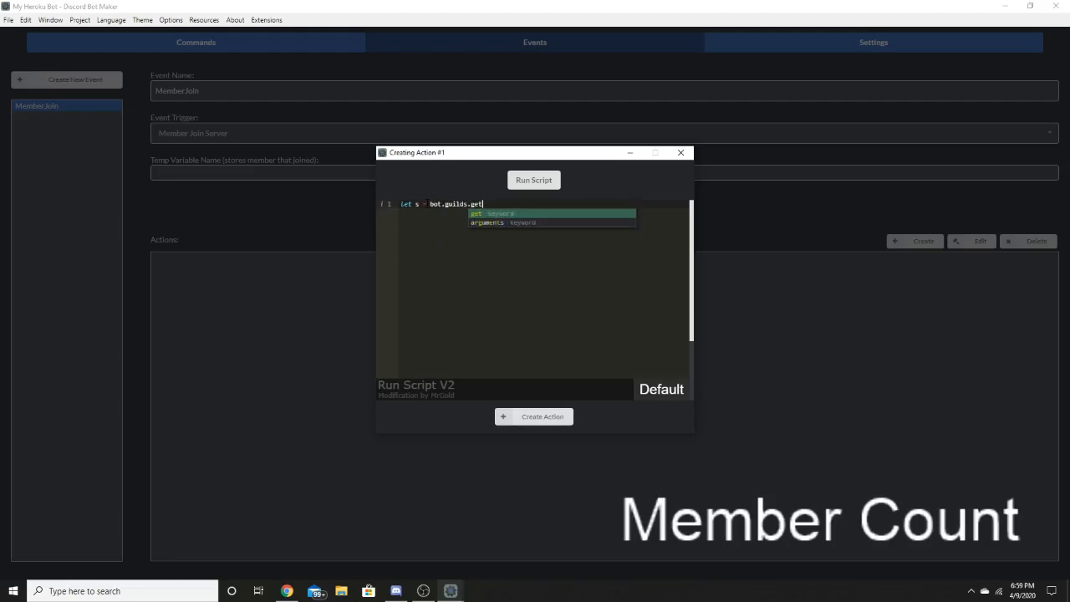
text(()
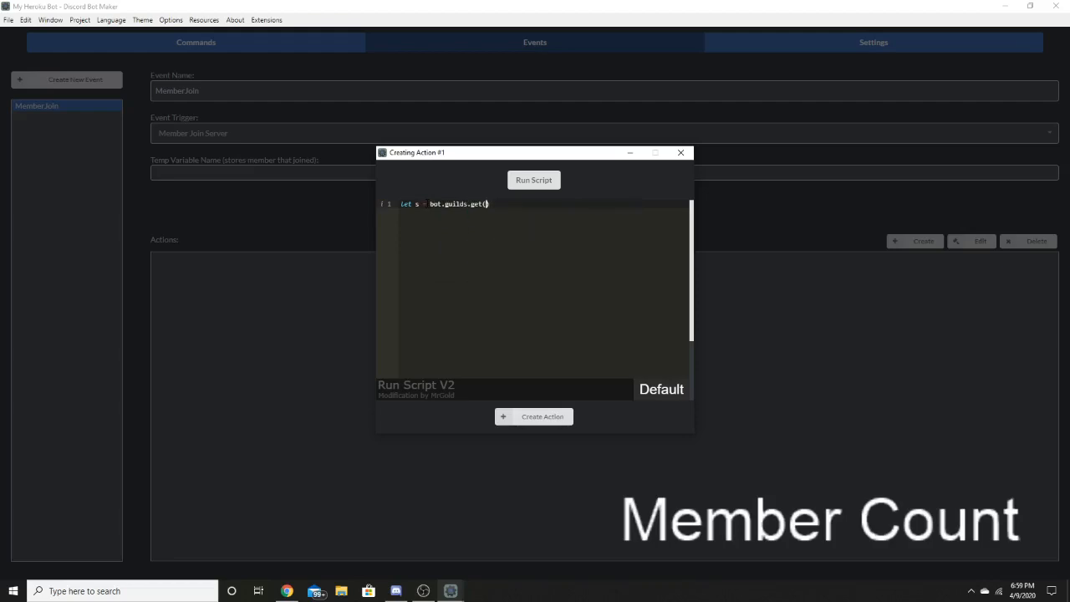
text(")
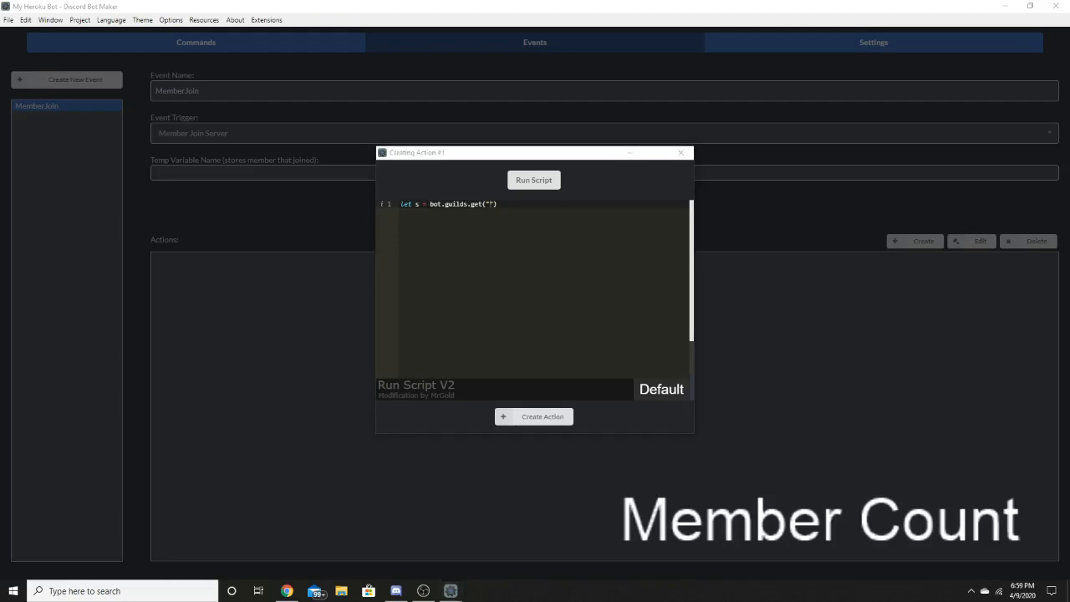
Bring Discord into view and copy the ID of the WH-Bot server.
drag(0, 117, 300, 120)
scroll(286, 383, down, 2)
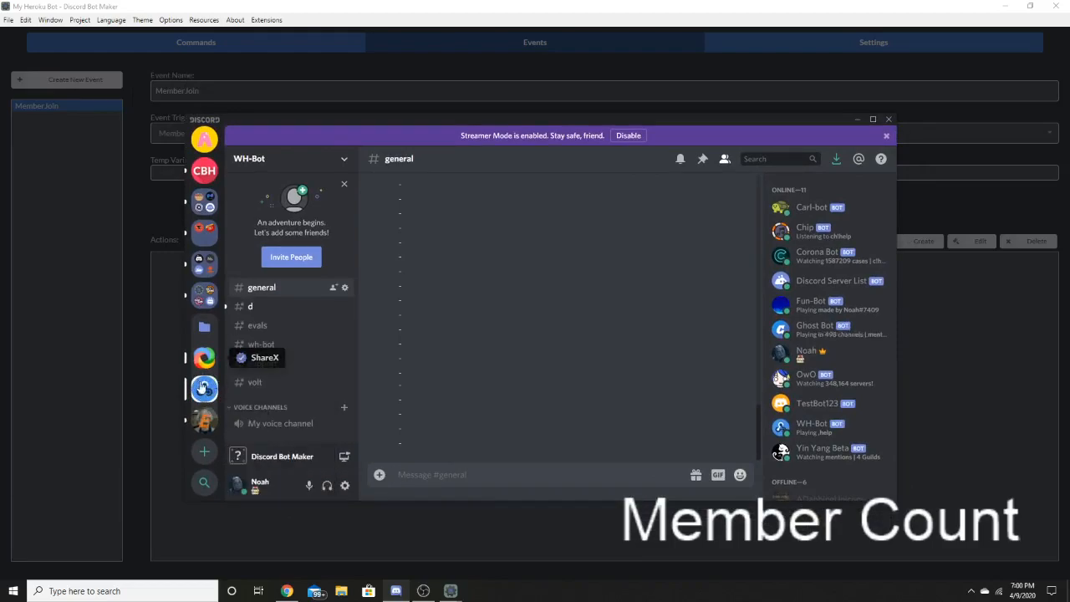
right_click(212, 383)
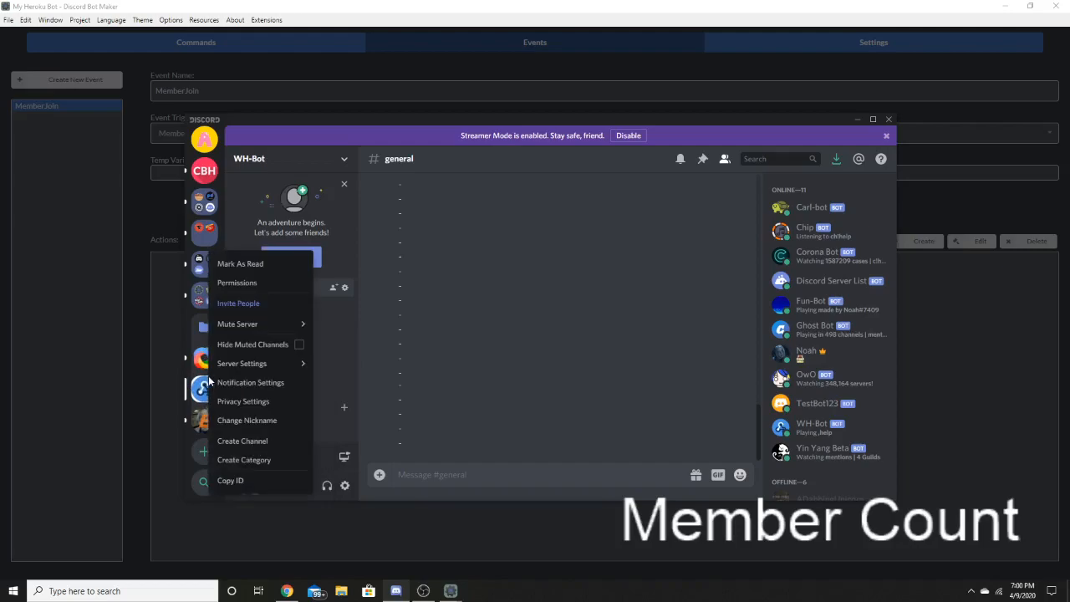
click(257, 481)
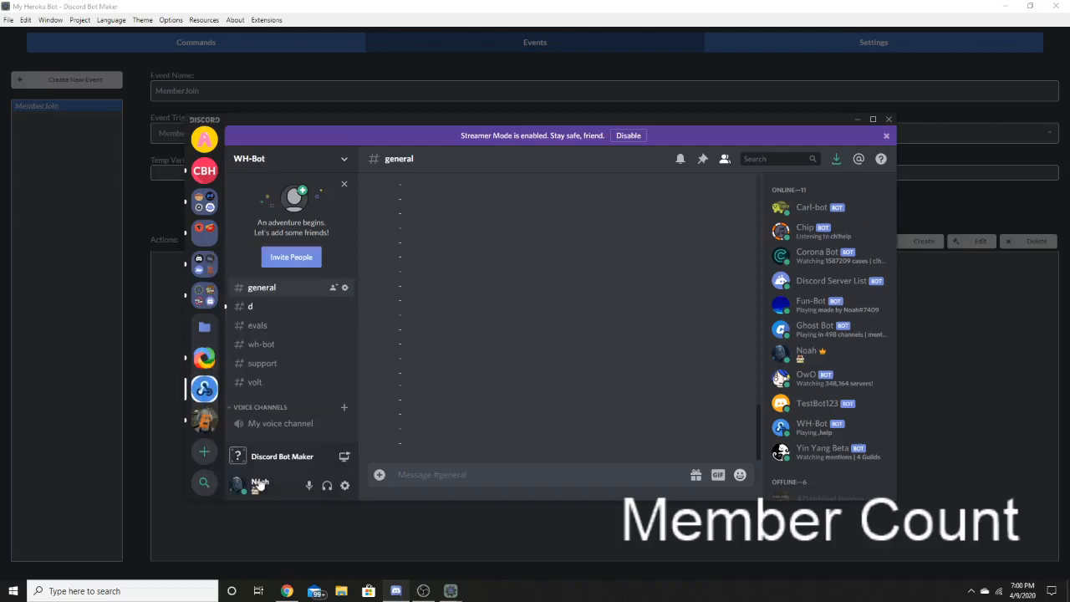
Check the Developer Mode option in Discord's Appearance settings and return to the WH-Bot server.
click(346, 485)
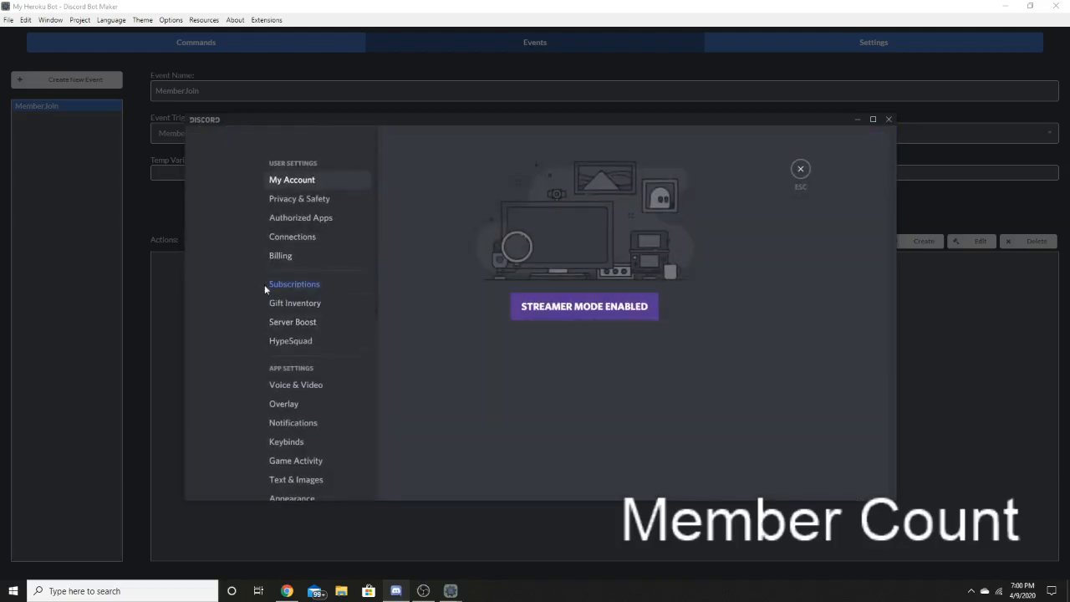
scroll(301, 380, down, 3)
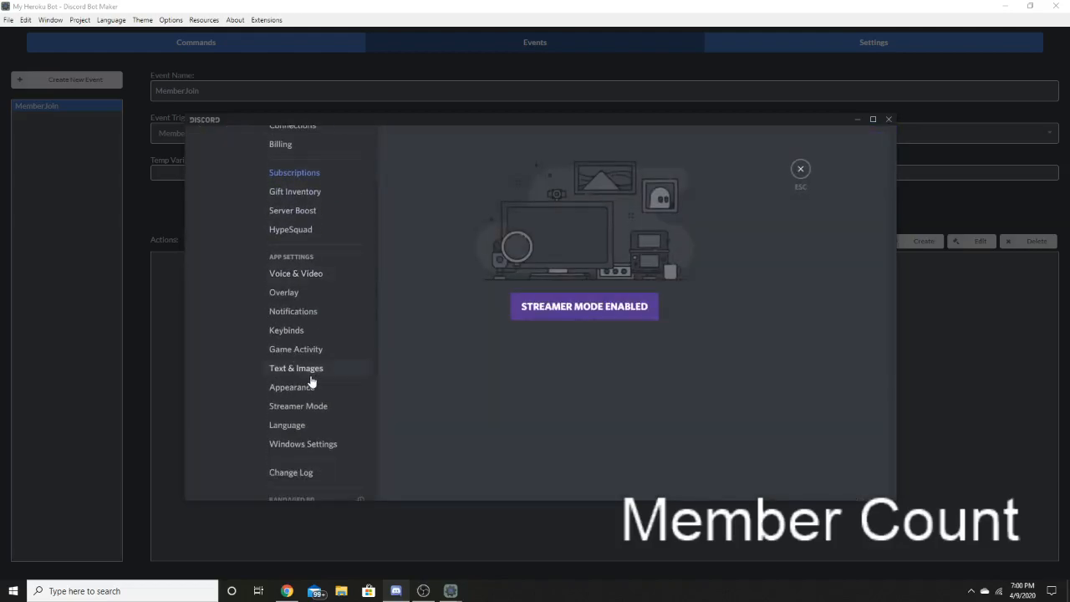
click(339, 387)
scroll(507, 374, down, 3)
scroll(507, 374, down, 5)
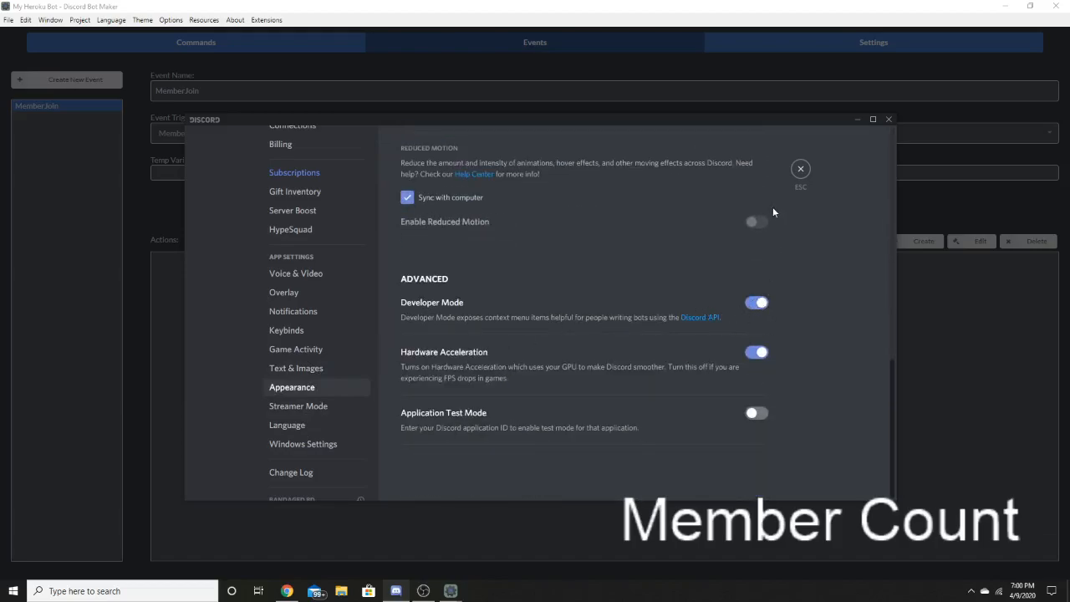
click(800, 170)
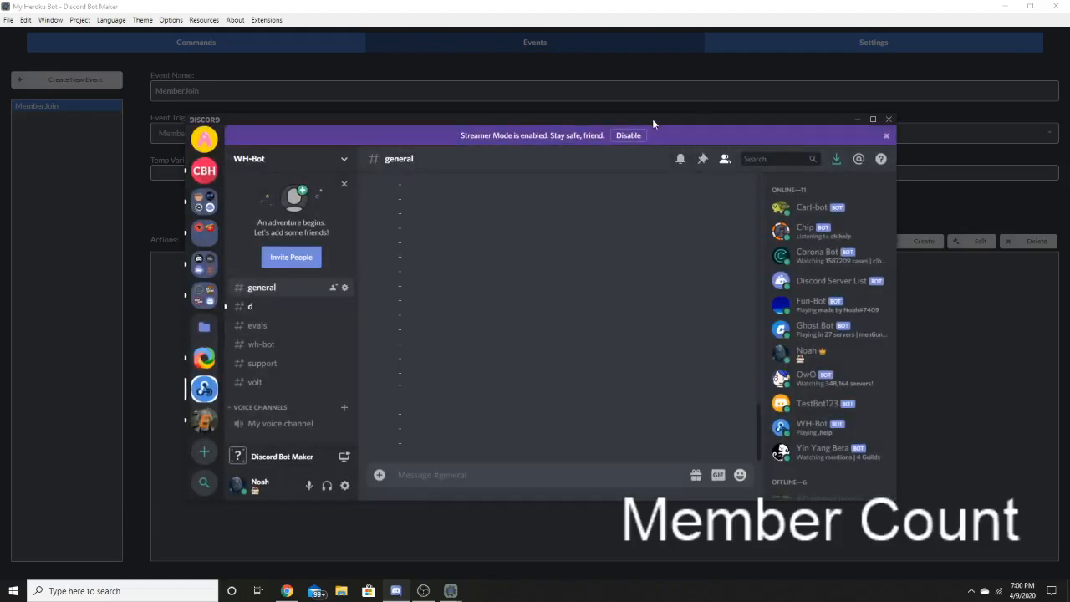
Copy the WH-Bot server's ID once more and paste it between the quotes of bot.guilds.get in the Discord Bot Maker script.
right_click(204, 389)
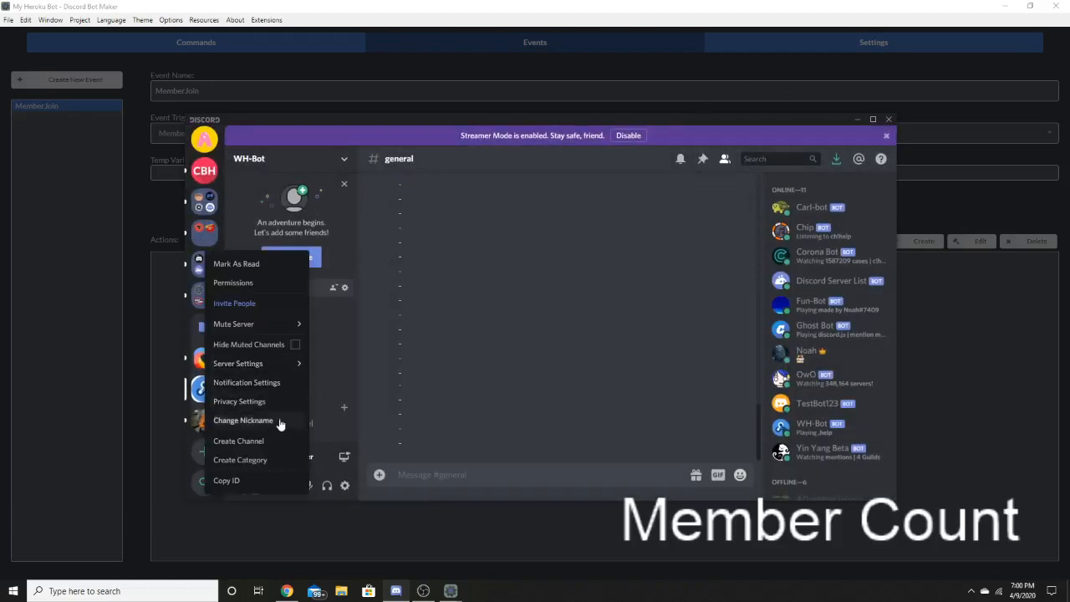
click(251, 480)
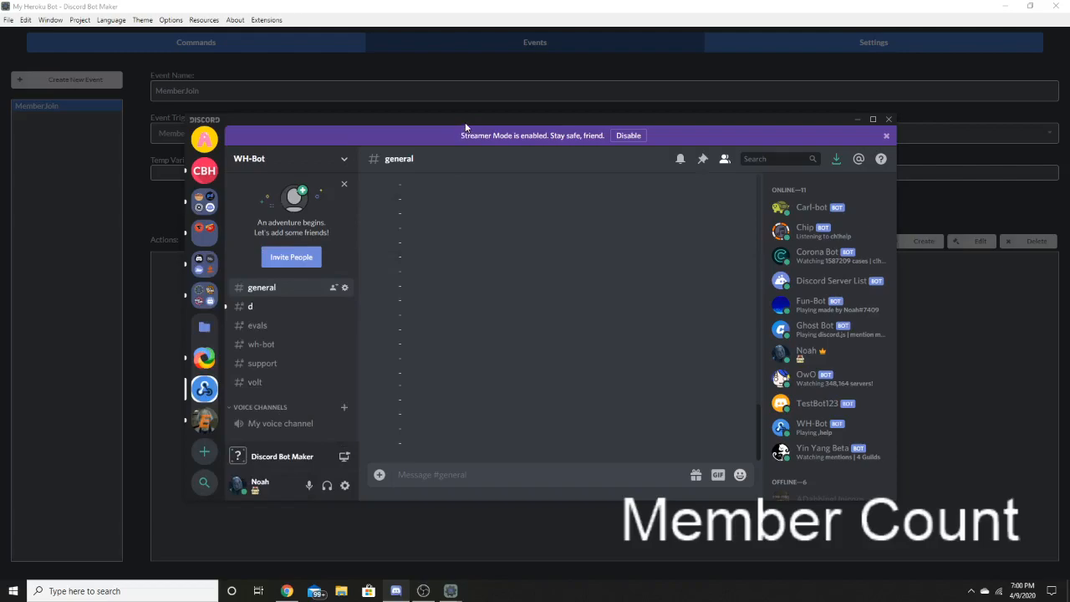
drag(466, 124, 1069, 123)
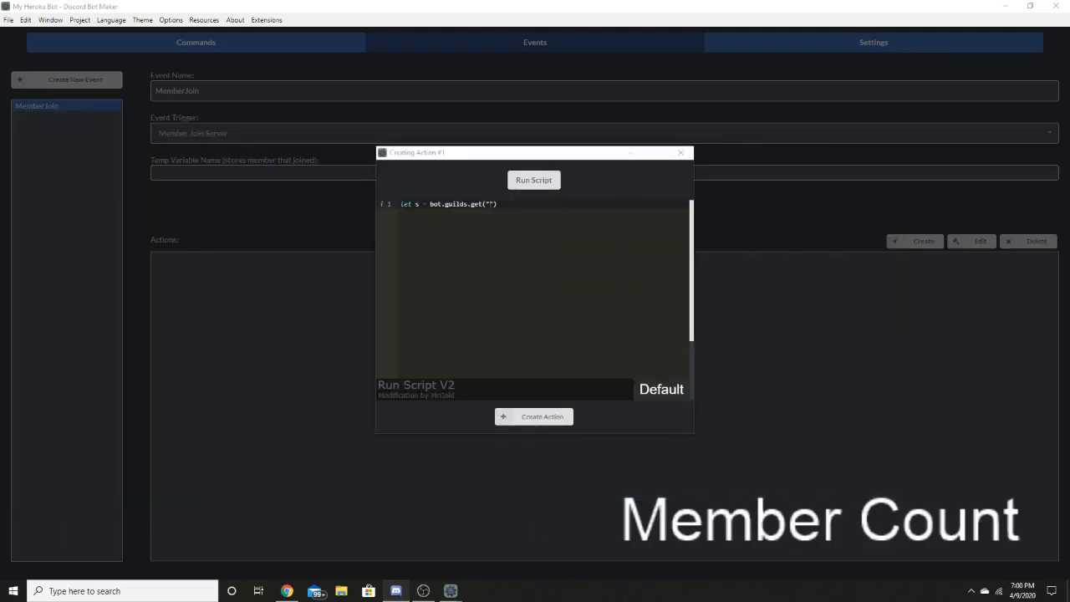
click(474, 215)
click(490, 205)
key(ctrl+v)
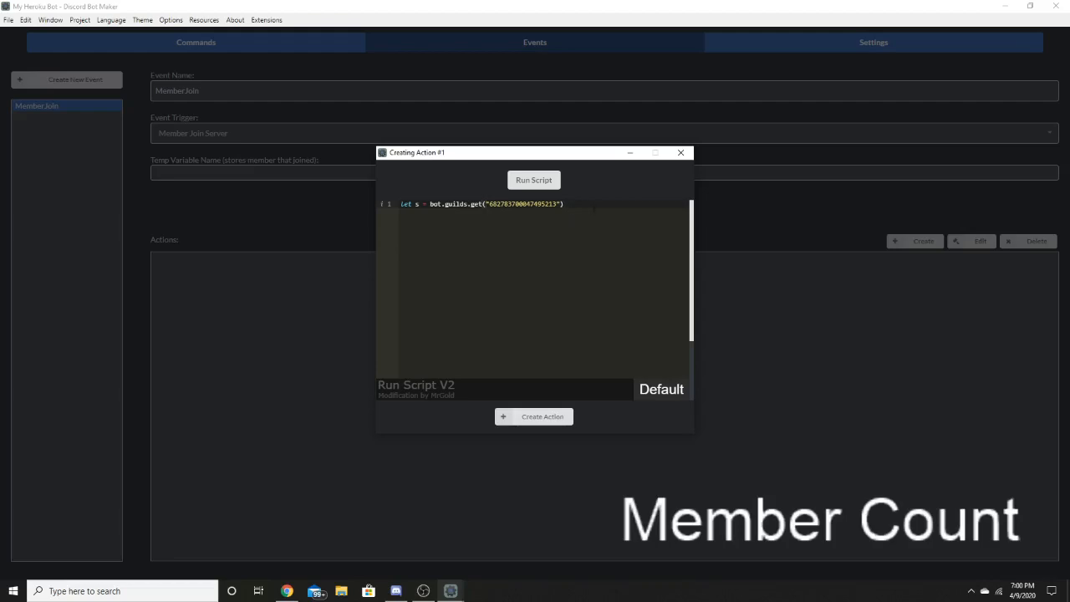
End the bot.guilds.get line with a semicolon and add a second script line reading s.memberCount.
text(;)
key(Return)
text(s.memberCount)
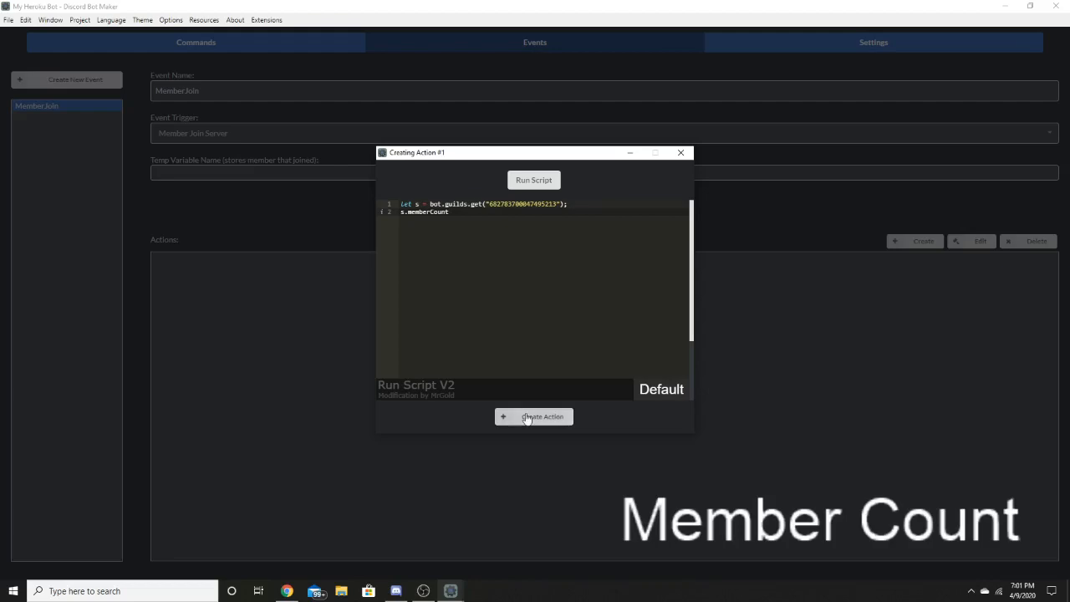
Store the script result in a temp variable named memberCount with the type Number, and create the action.
scroll(525, 347, down, 1)
click(418, 381)
click(464, 399)
scroll(478, 387, down, 1)
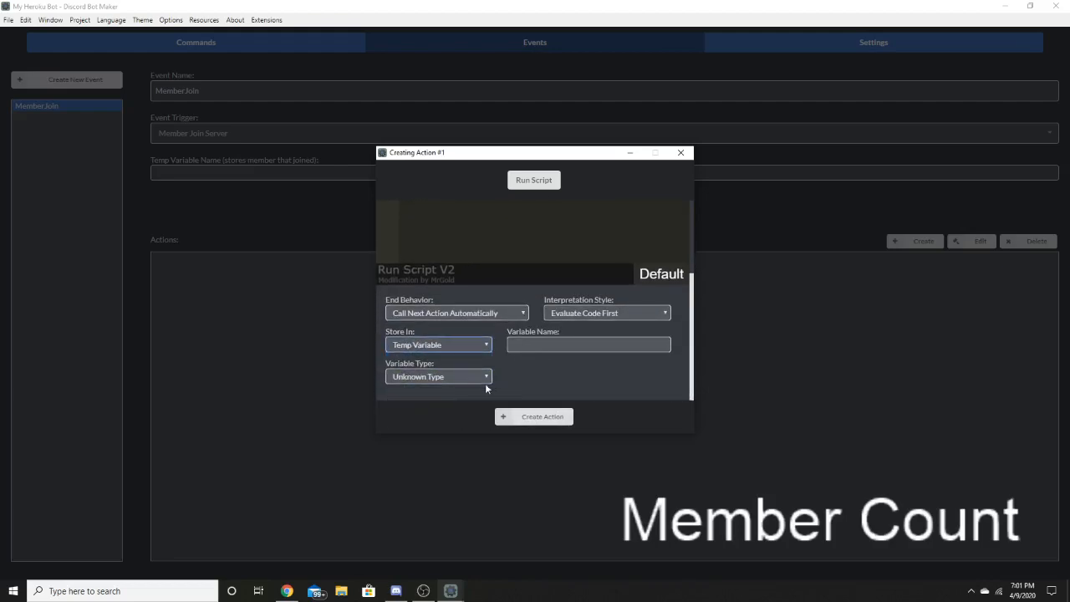
click(487, 378)
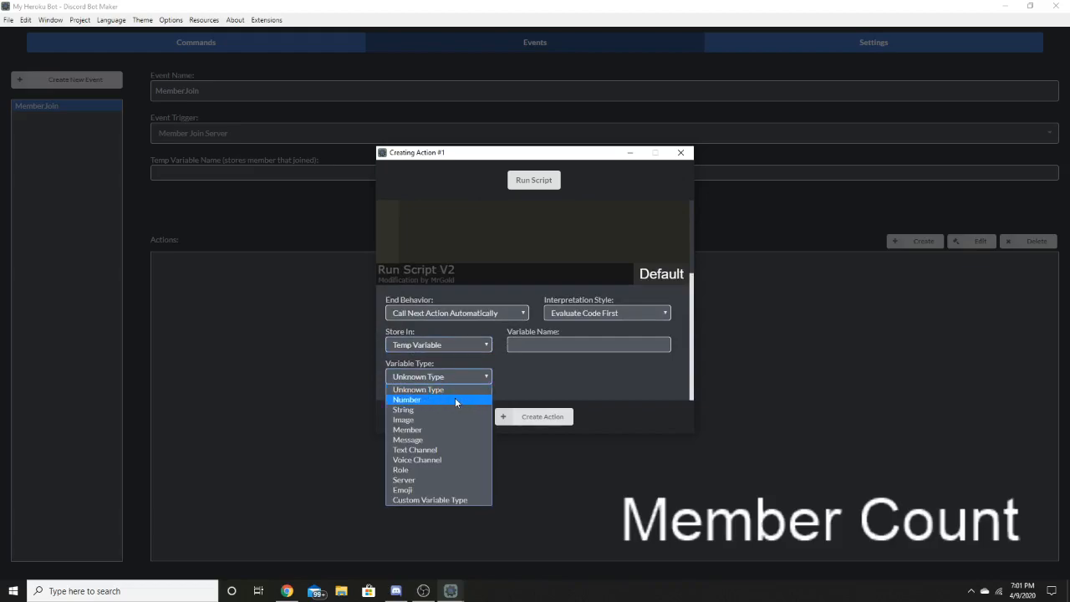
click(455, 399)
scroll(527, 375, up, 1)
scroll(503, 384, down, 1)
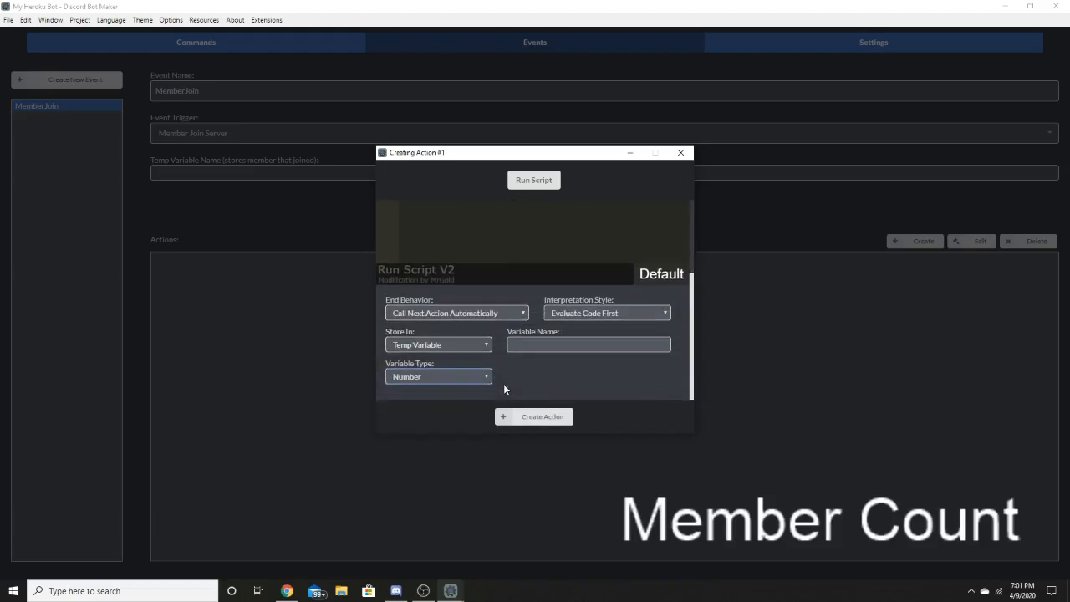
click(526, 341)
text(memberCount)
click(545, 415)
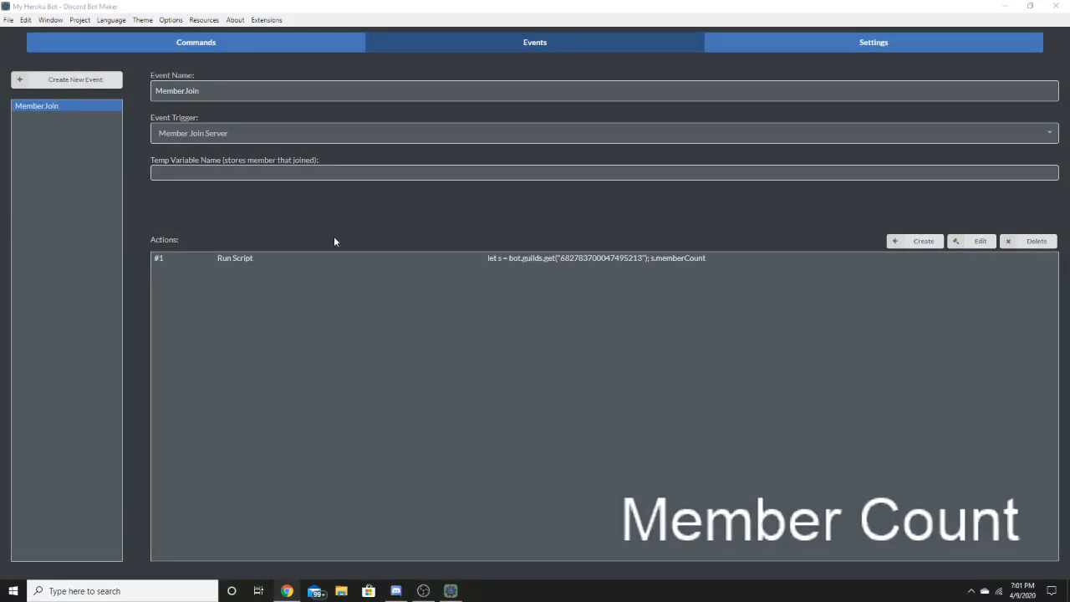
Start a second action for the event as Find Voice Channel, with Voice Channel ID as the source field.
click(921, 242)
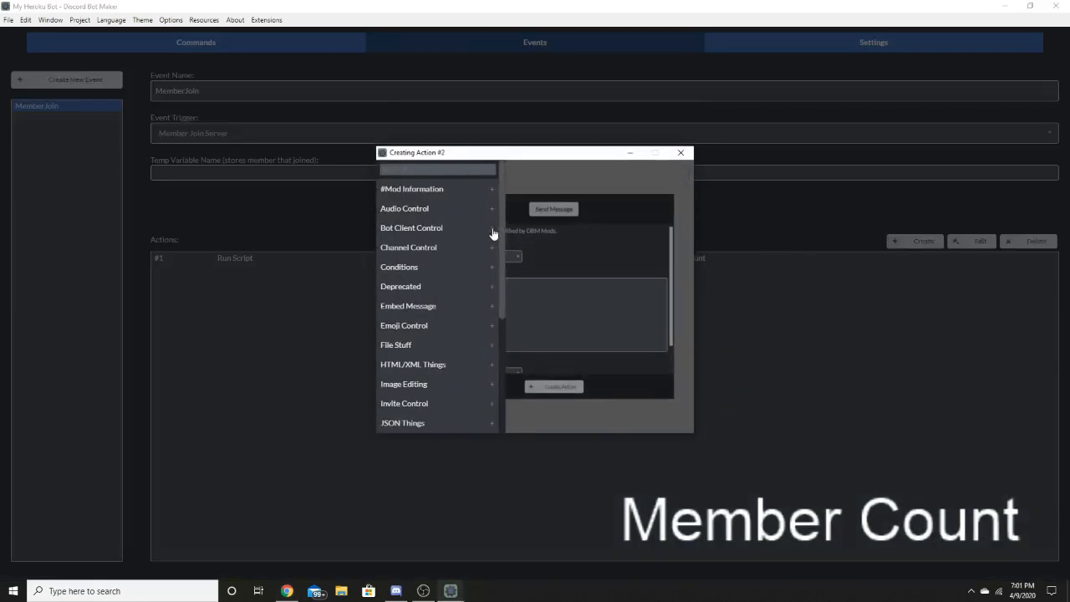
click(409, 248)
scroll(432, 286, down, 1)
scroll(432, 286, down, 1)
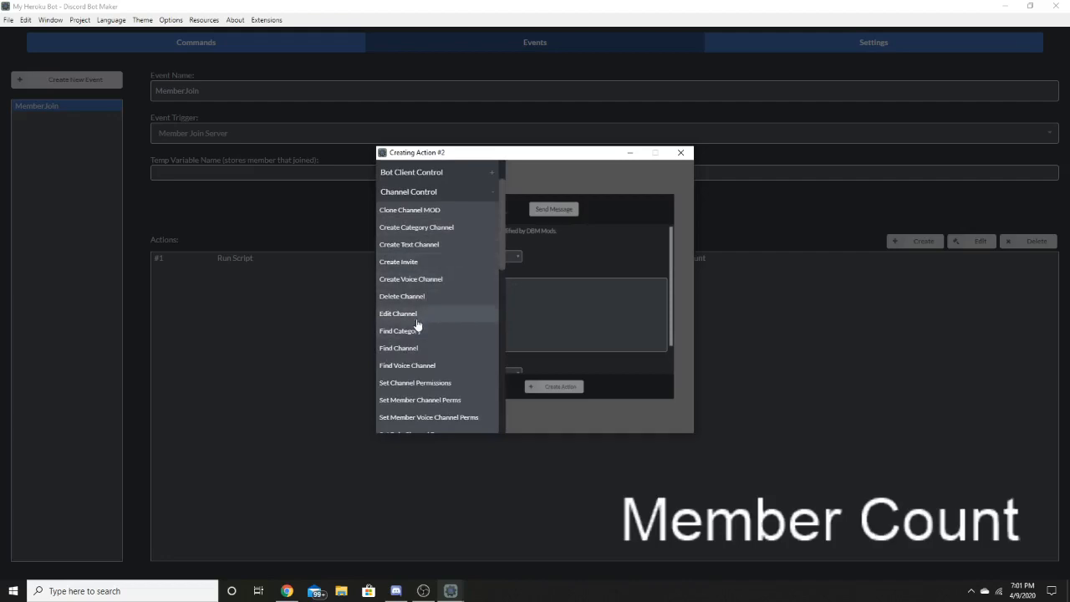
click(420, 349)
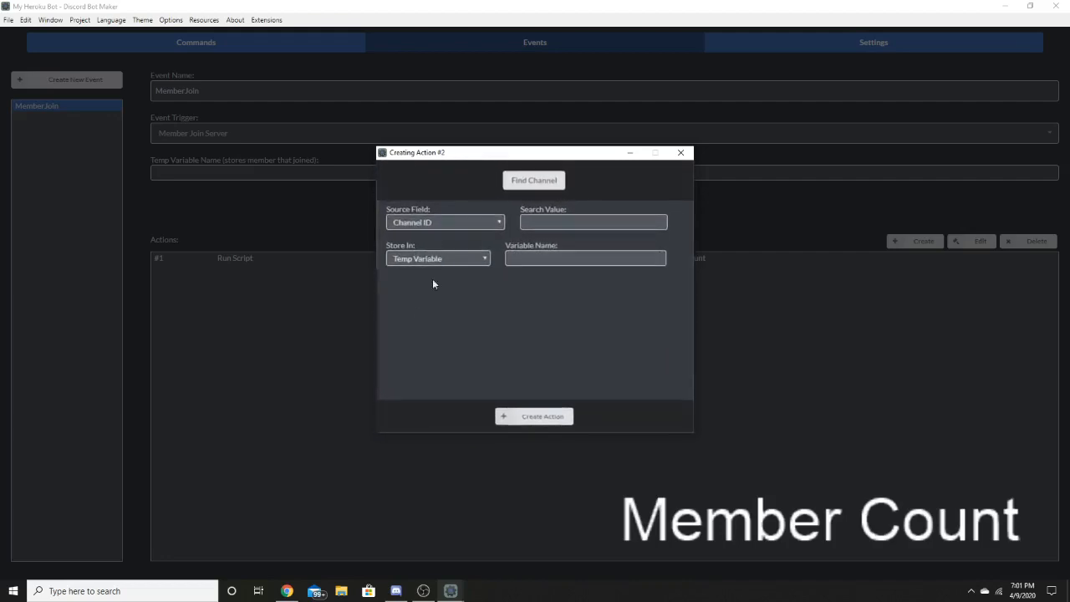
click(526, 188)
scroll(456, 346, down, 4)
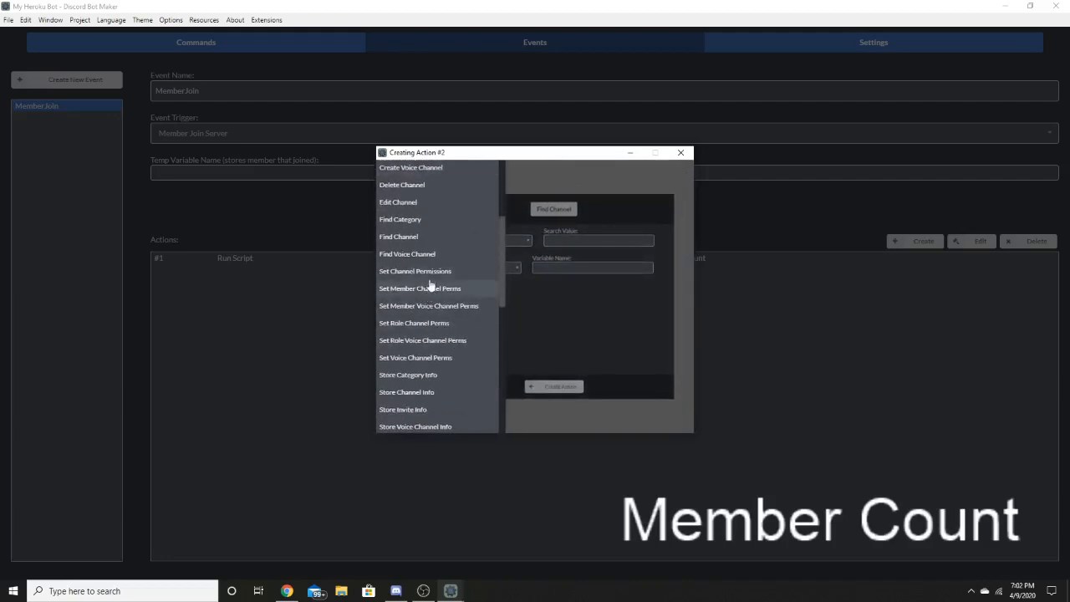
click(433, 255)
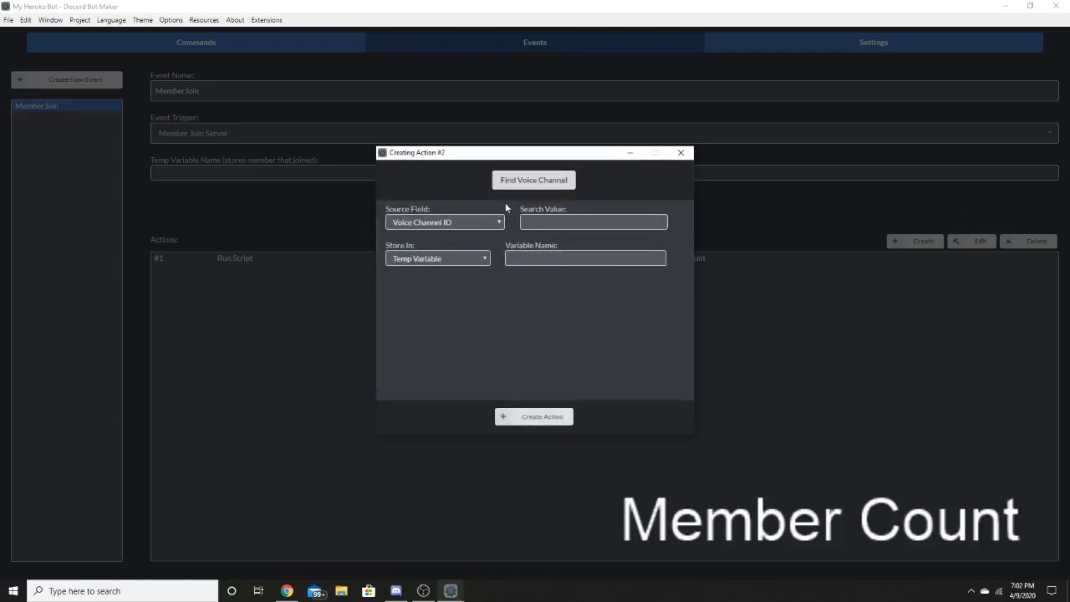
click(465, 223)
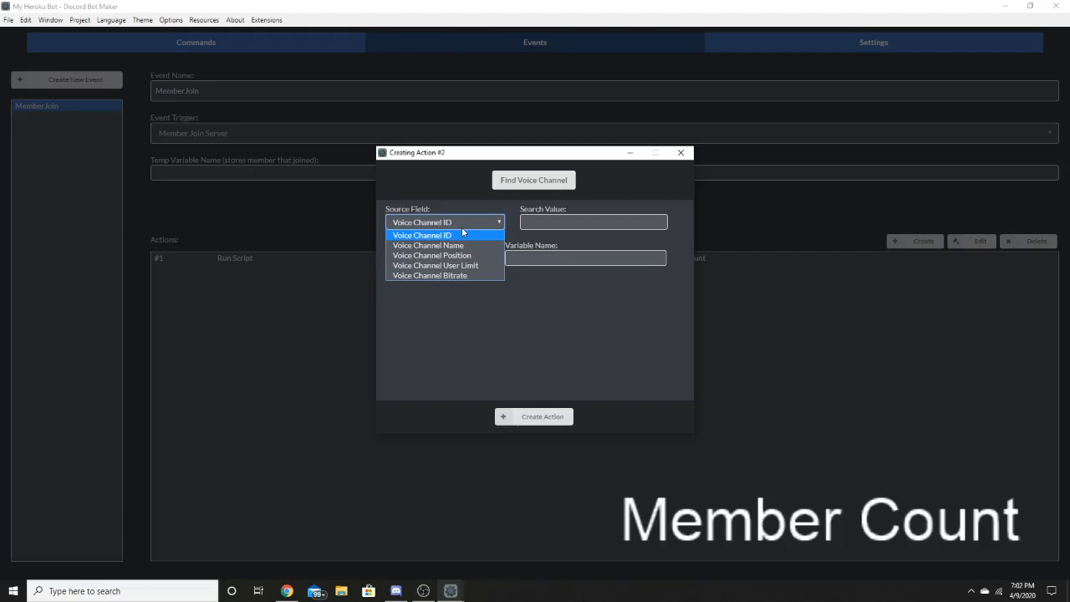
click(451, 233)
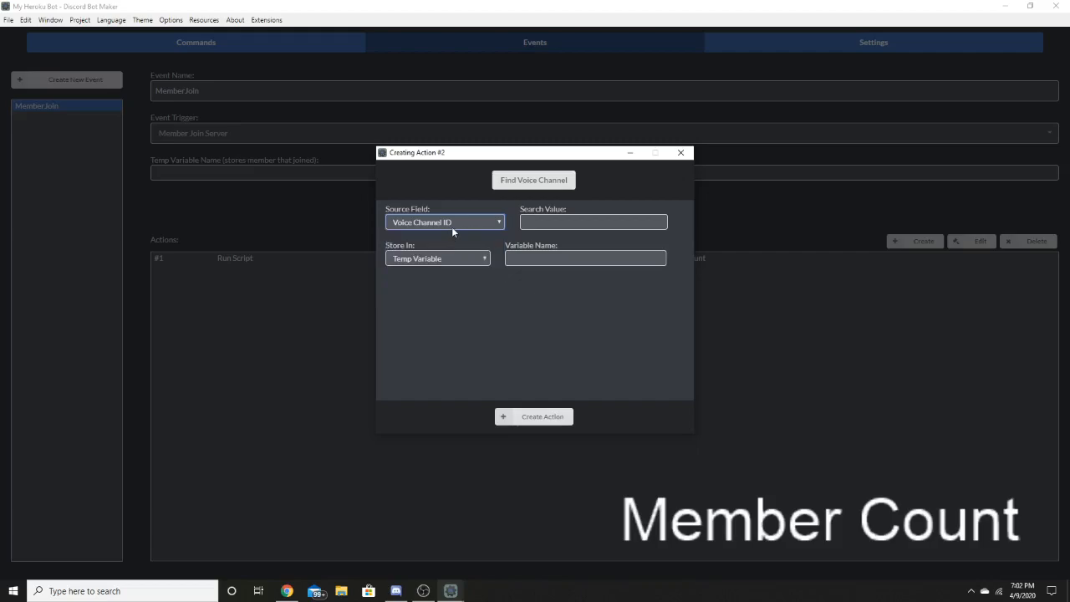
click(452, 227)
click(452, 232)
Copy the ID of My voice channel in Discord and paste it as the search value in Discord Bot Maker.
click(396, 591)
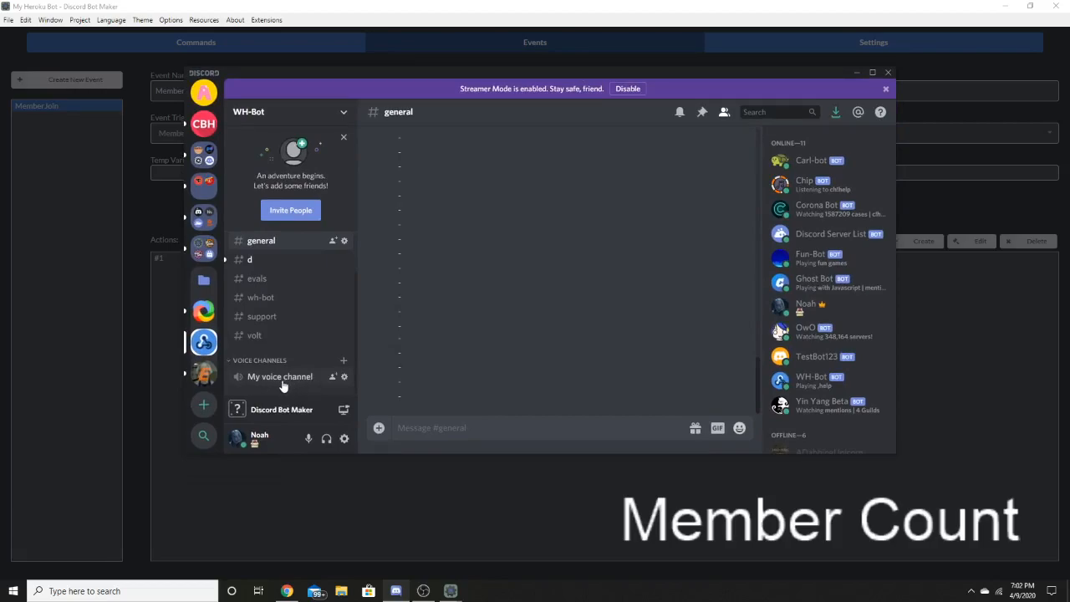
right_click(288, 378)
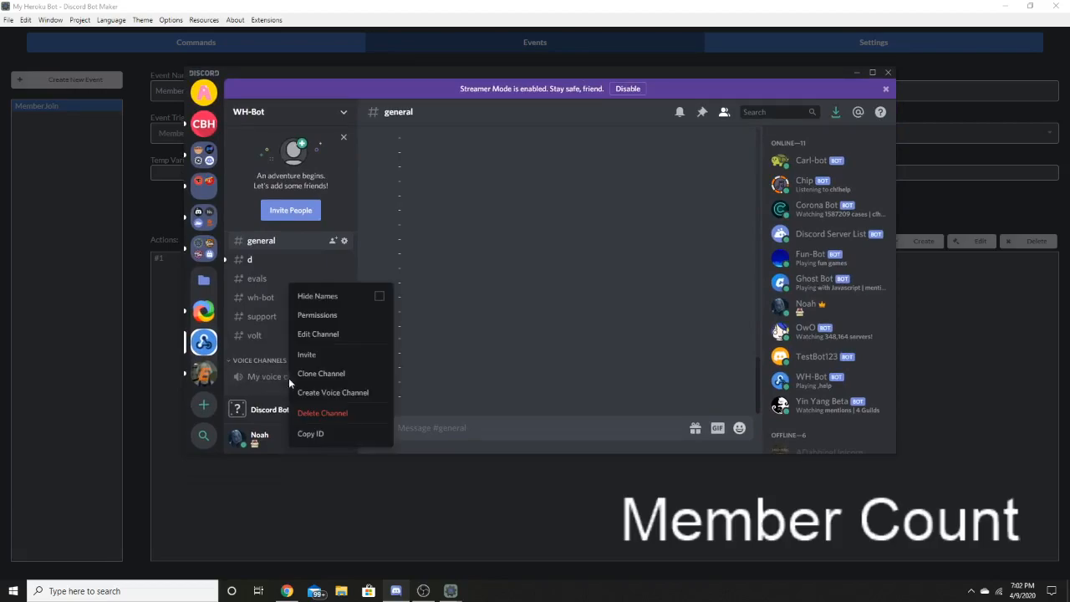
click(354, 440)
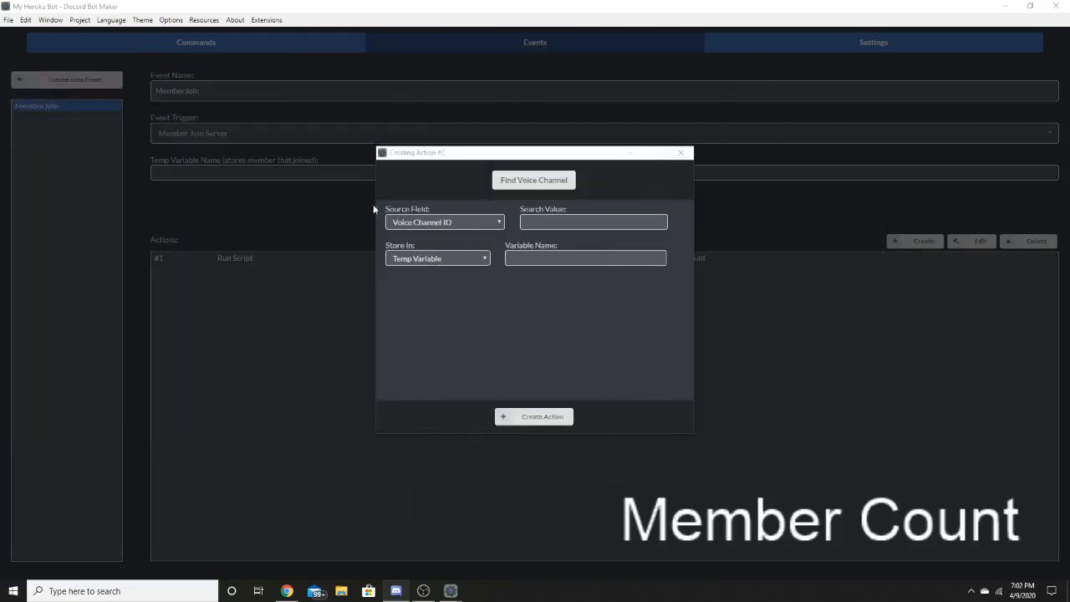
click(532, 222)
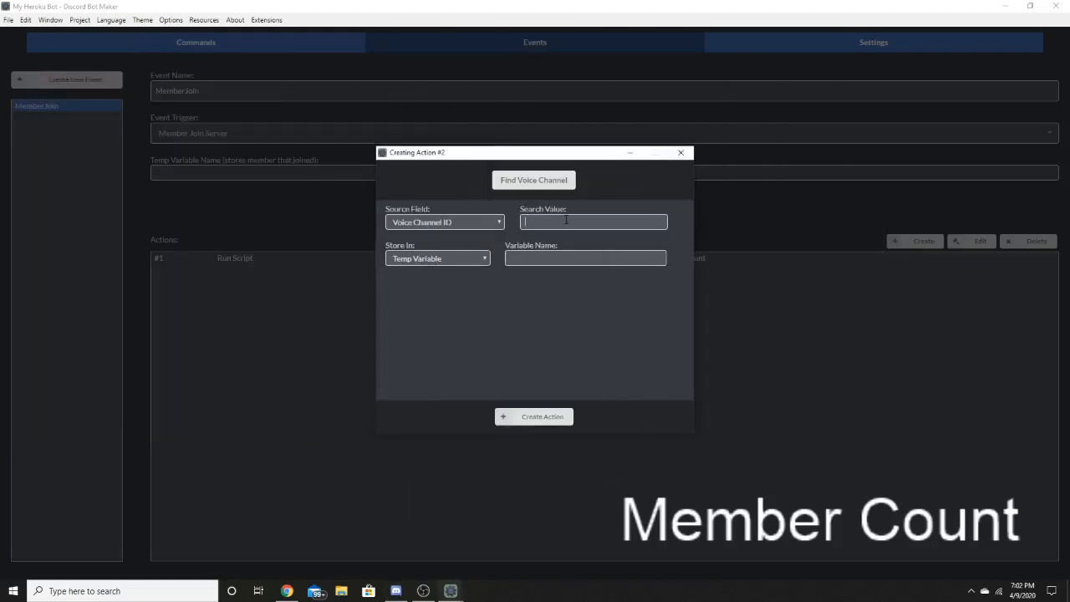
key(ctrl+v)
Name the temp variable for the found channel voiceChannel and create the action.
click(548, 257)
text(voiceChanne)
click(535, 416)
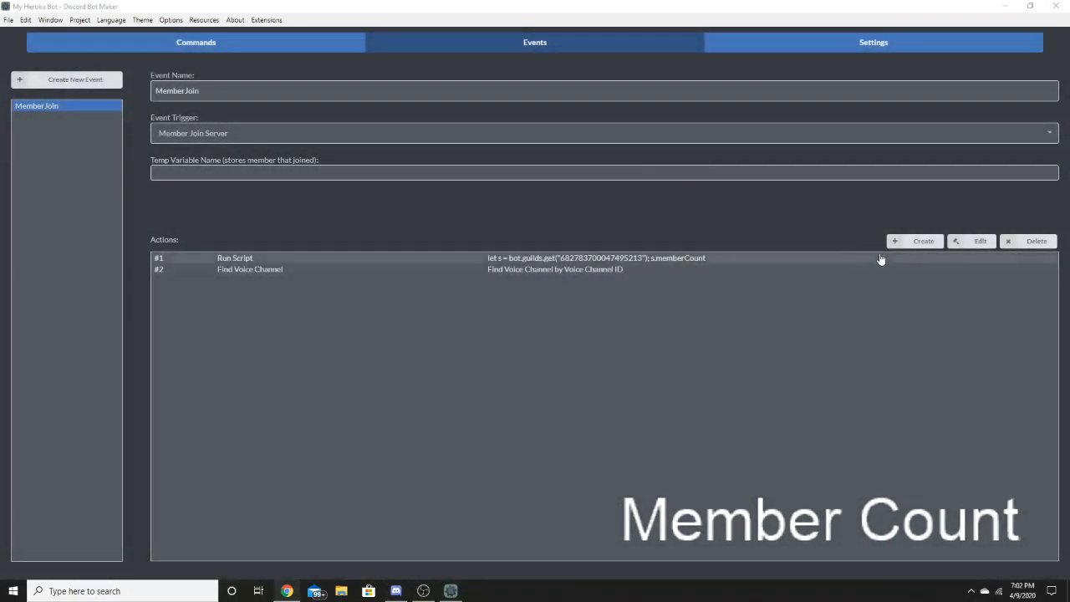
Start a third action as Edit Channel, using the temp variable voiceChannel as source and Voice Channel as channel type.
click(923, 242)
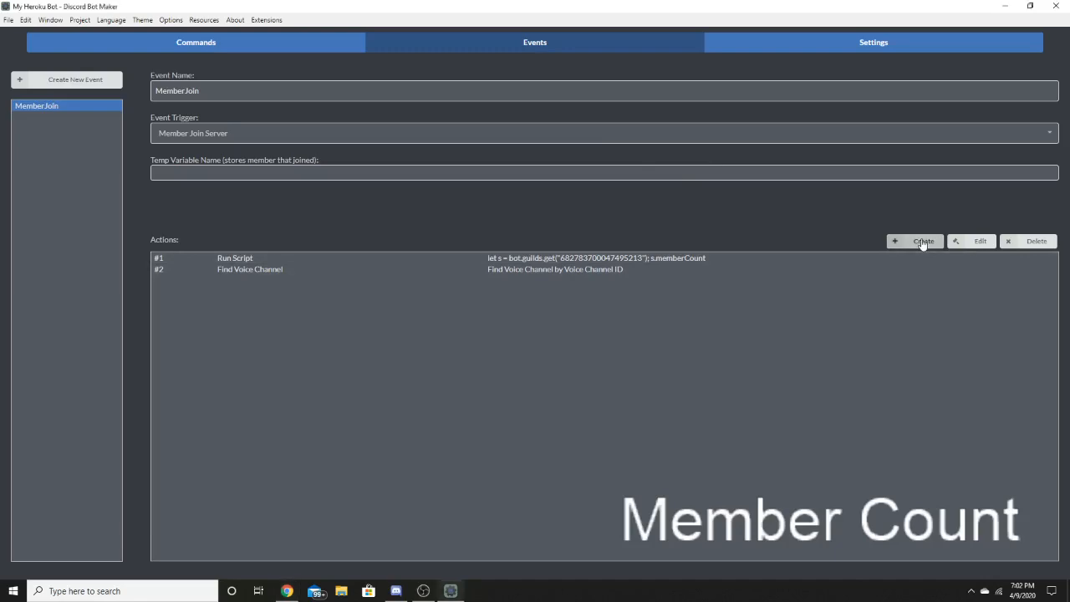
click(522, 183)
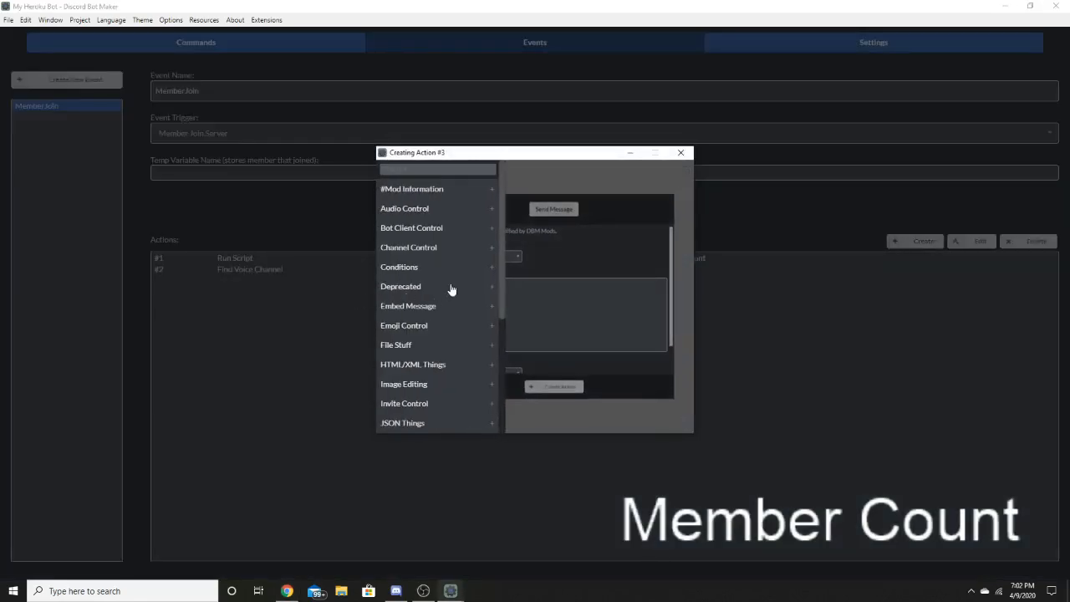
click(446, 247)
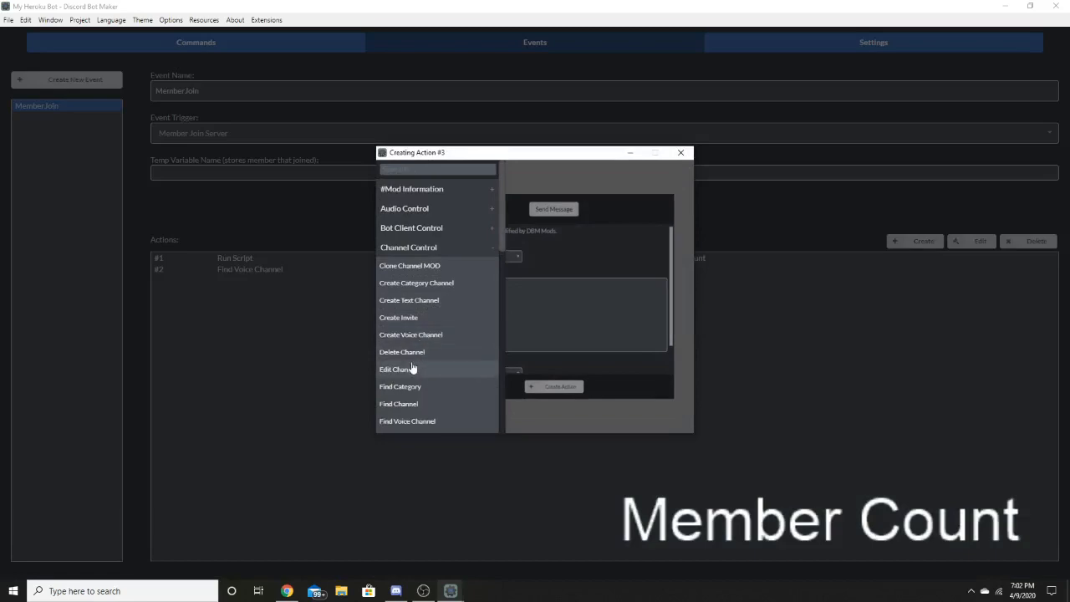
click(410, 370)
click(469, 255)
click(439, 276)
click(567, 255)
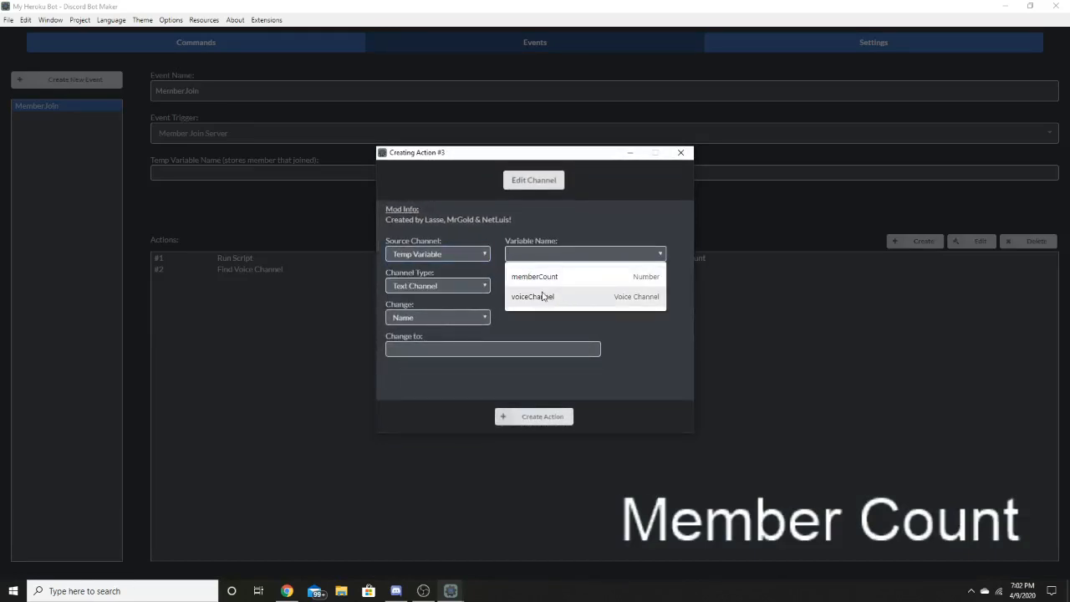
click(562, 297)
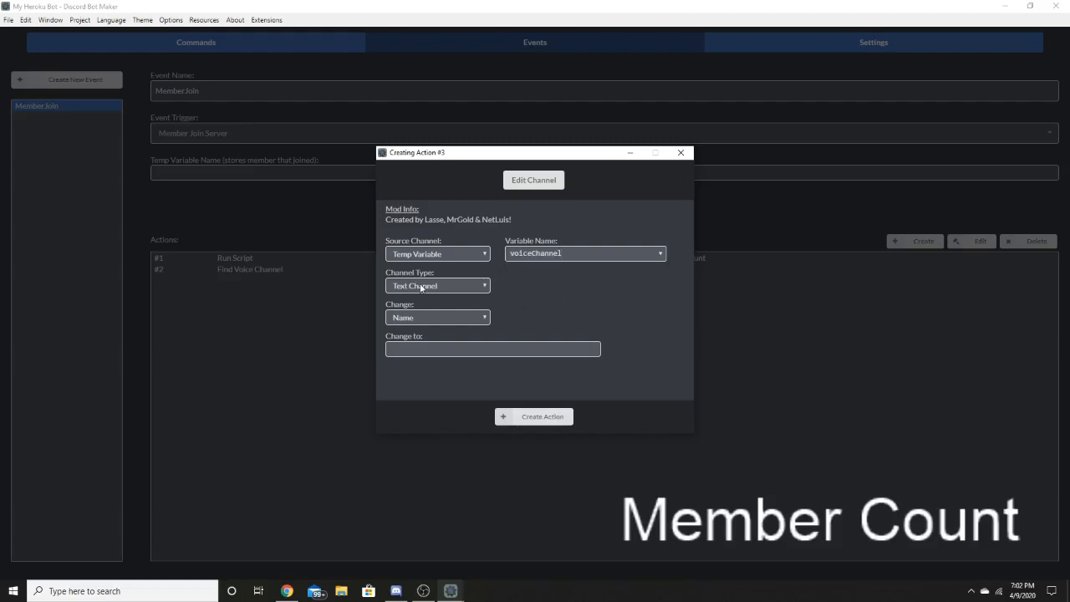
click(421, 288)
click(422, 309)
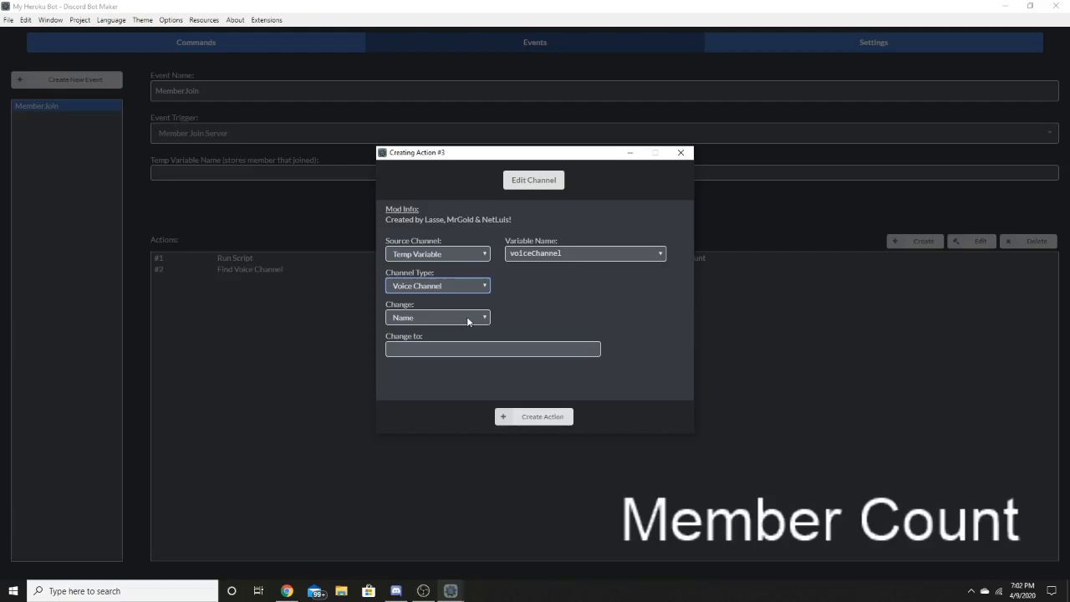
Set the new channel name to Member count: ${tempVars("memberCount")} and create the action.
click(487, 351)
text(Member count:)
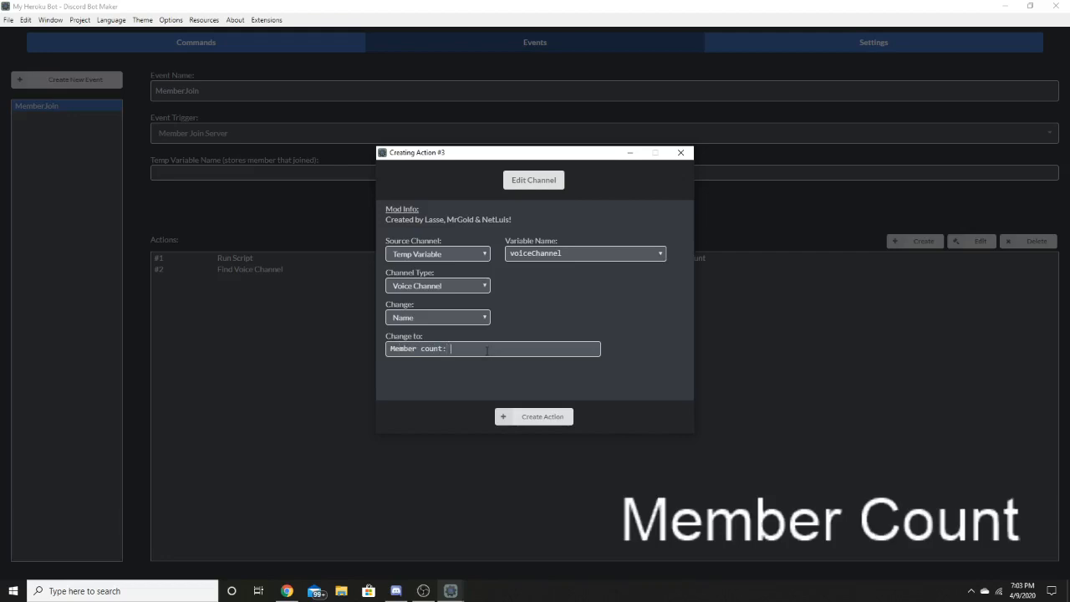
right_click(487, 350)
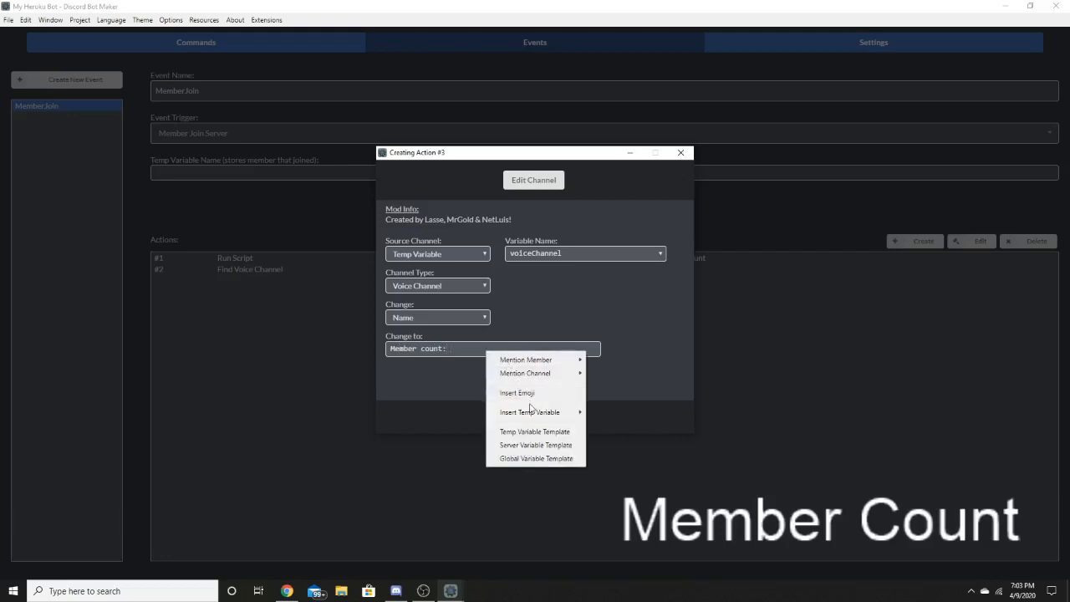
mouse_move(535, 412)
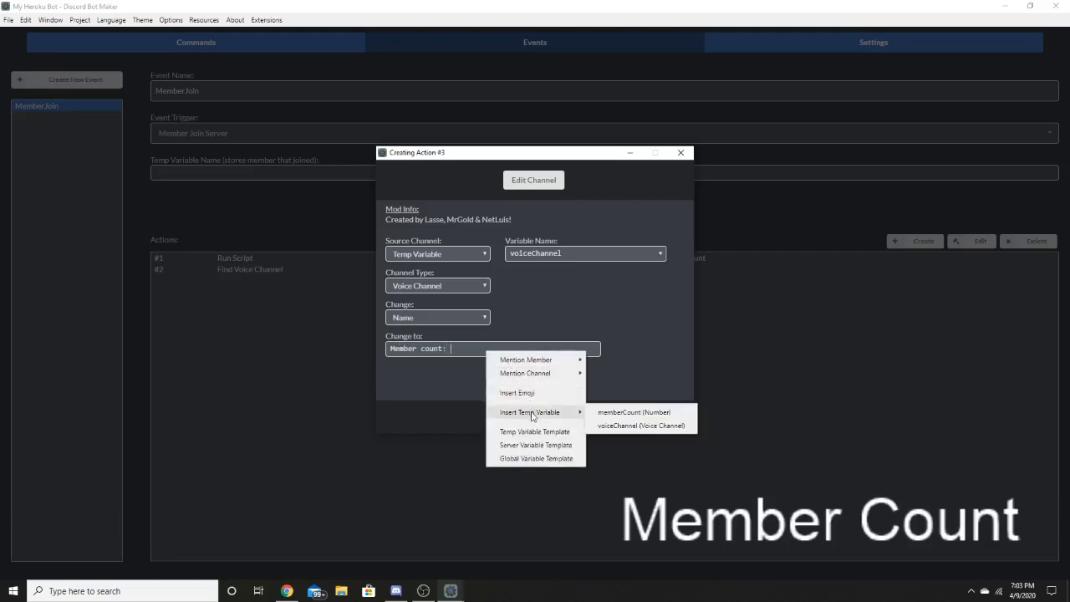
click(633, 414)
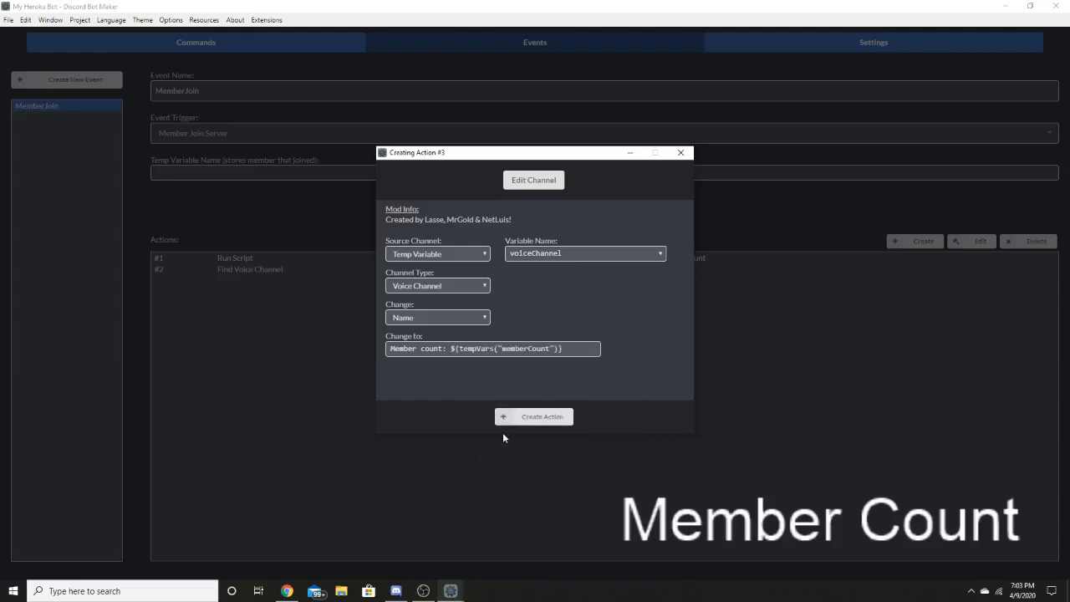
click(537, 418)
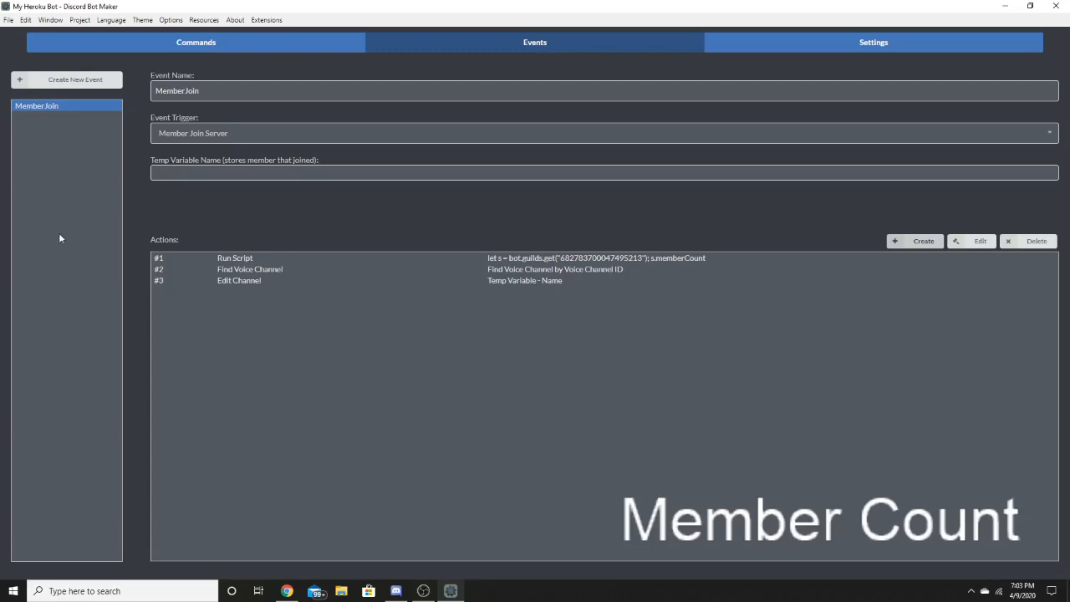
Clone the MemberJoin event, rename the copy MemberLeave, and set its trigger to Member Leave Server.
right_click(81, 109)
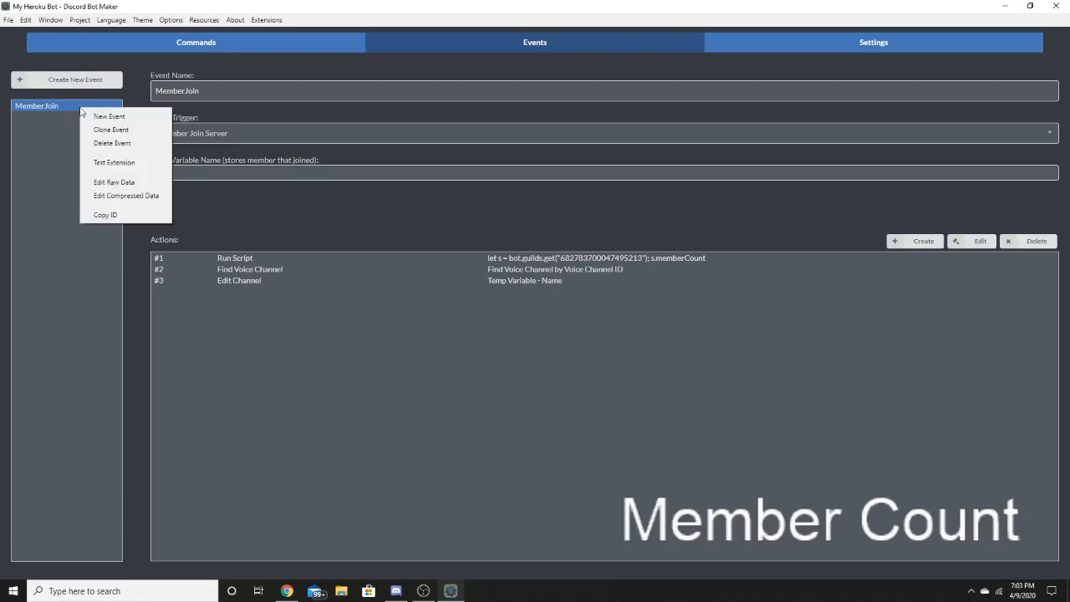
click(105, 131)
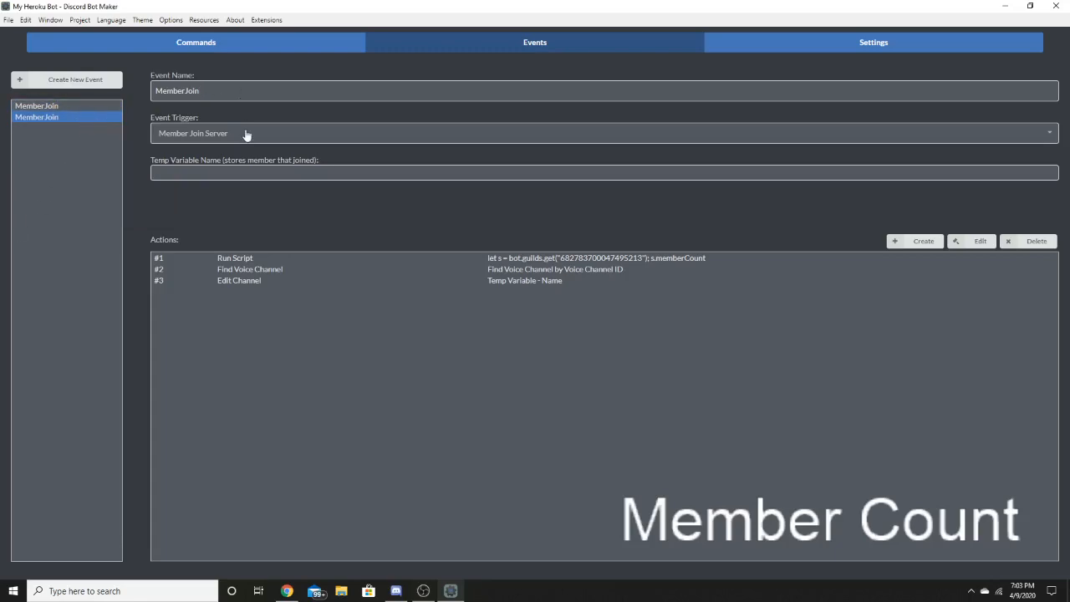
key(BackSpace)
key(BackSpace)
key(BackSpace)
text(Leave)
click(247, 137)
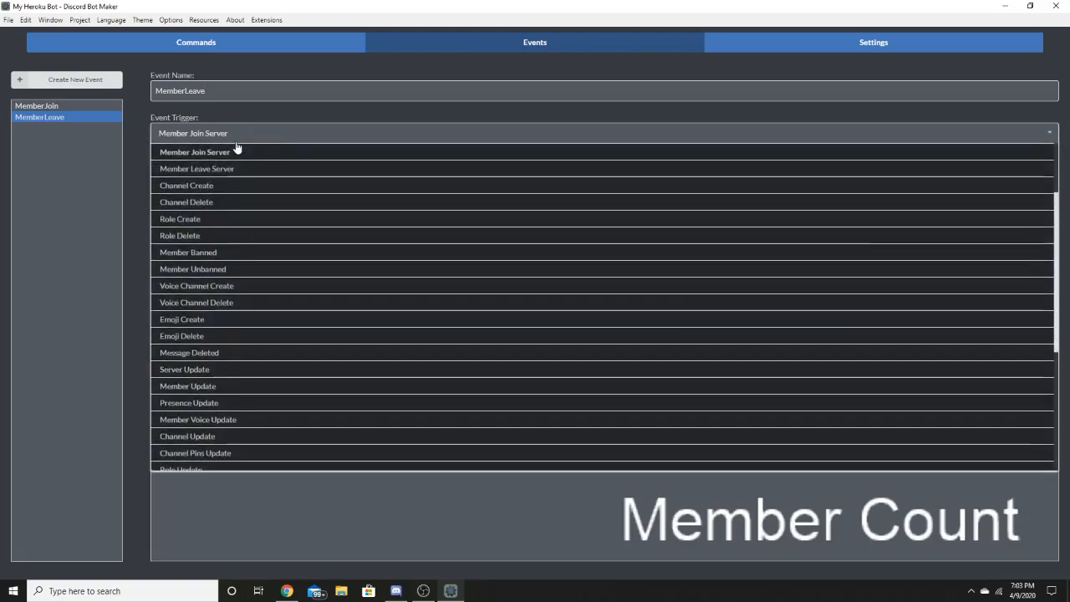
click(235, 172)
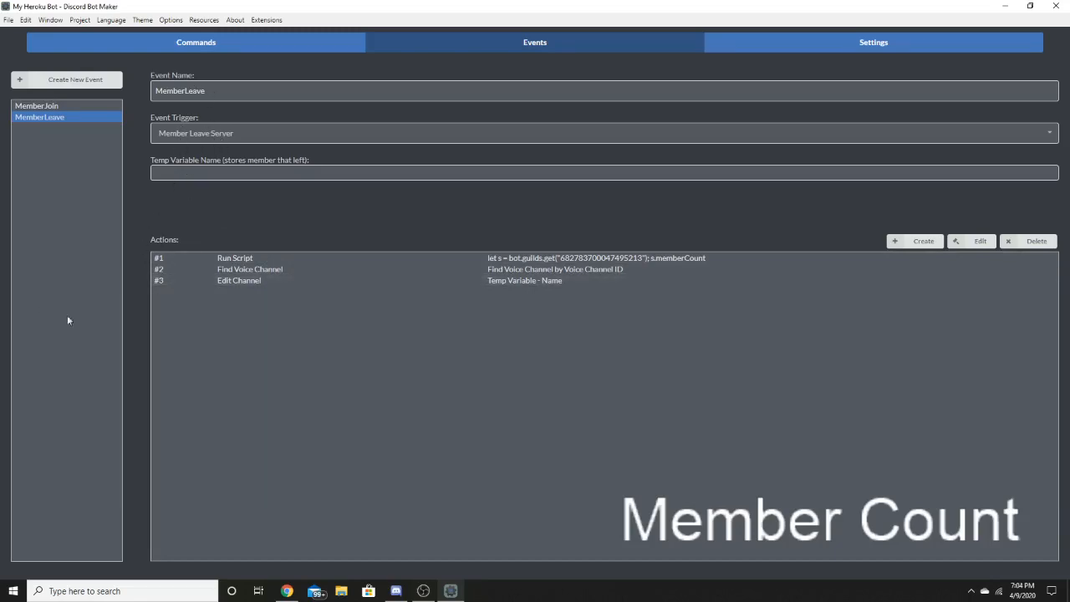
Review the Edit Channel and Find Voice Channel actions of the MemberLeave event and return to the MemberJoin event.
click(489, 281)
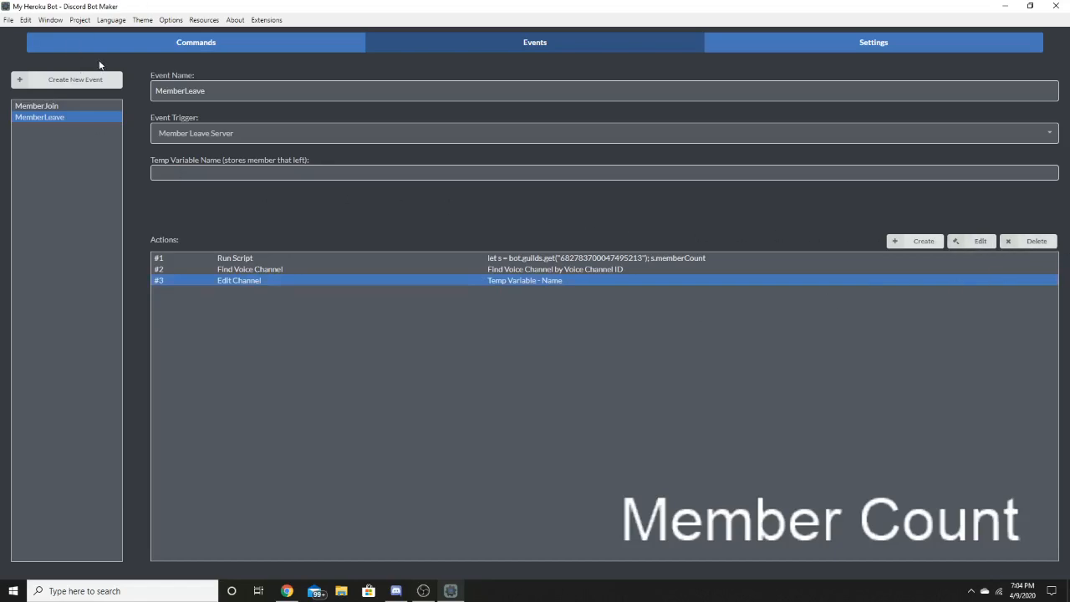
click(761, 270)
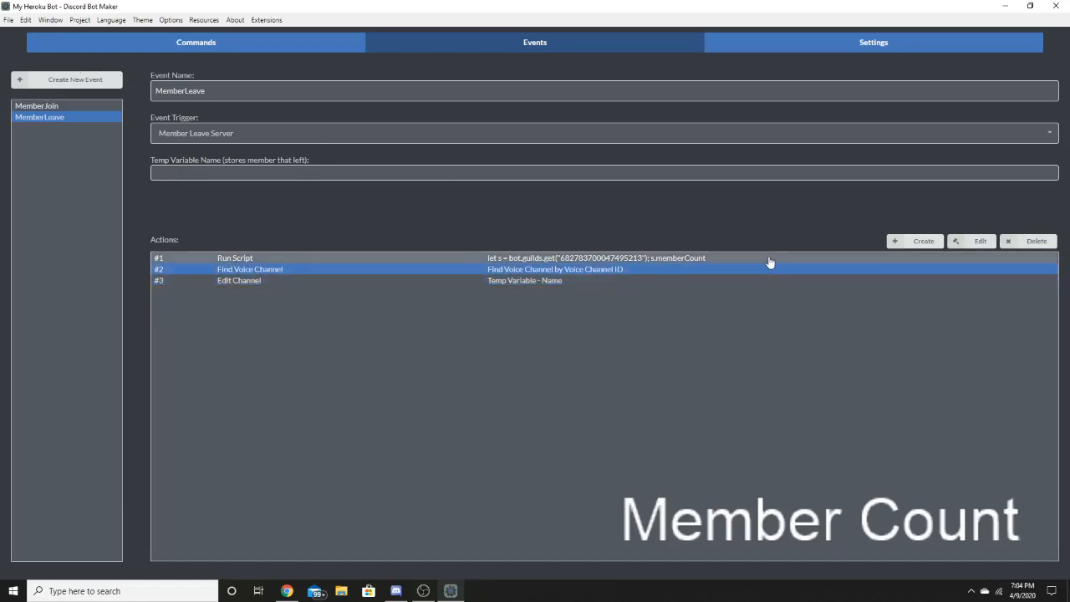
click(47, 106)
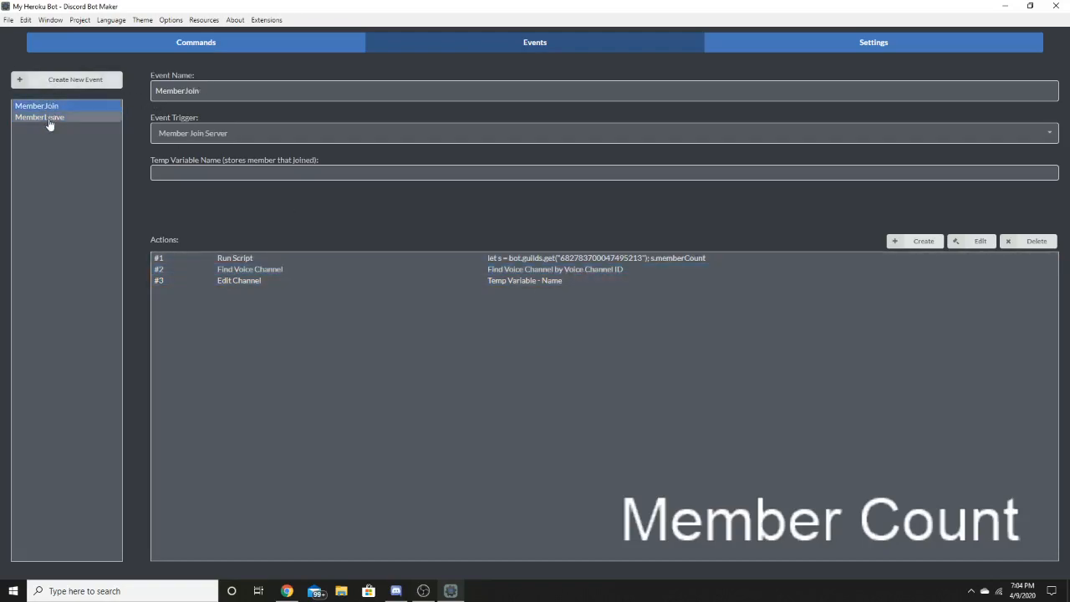
Save the project with the MemberLeave event selected, run the bot, and move its console window toward the middle of the screen.
click(64, 118)
click(9, 20)
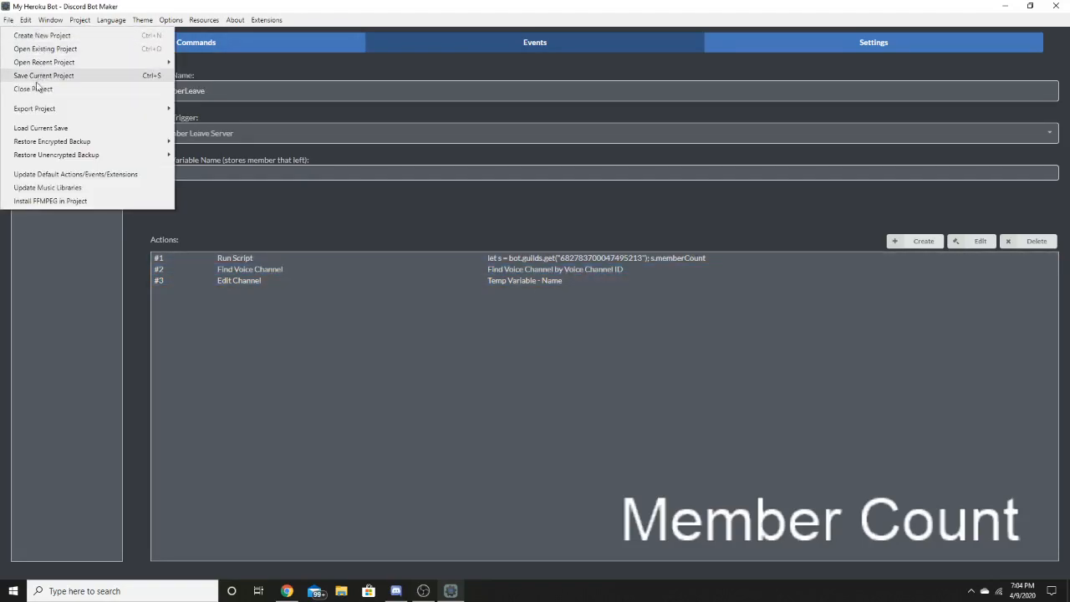
click(48, 79)
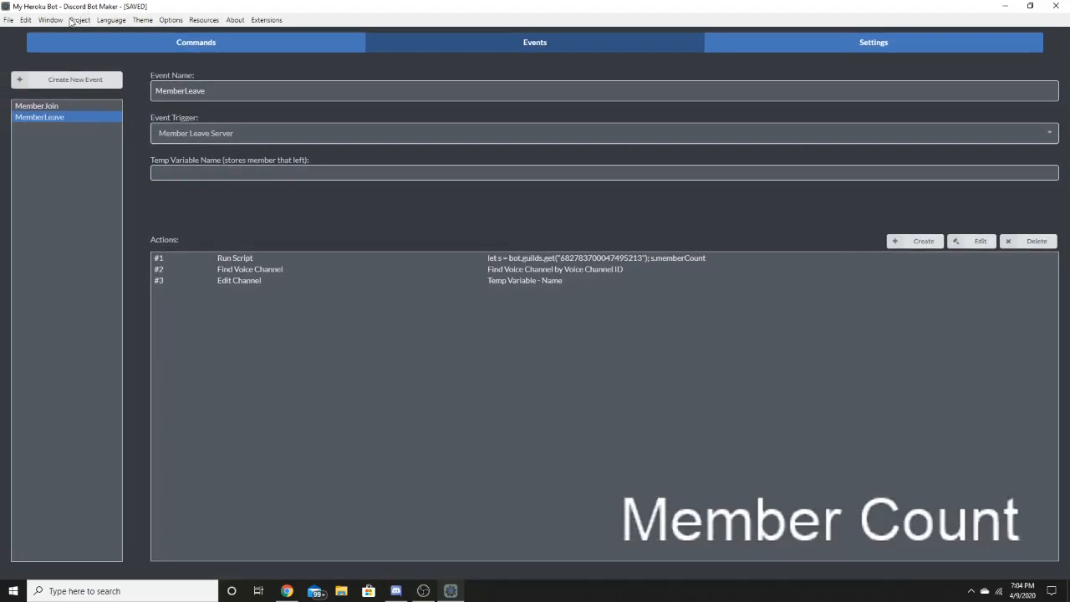
click(80, 20)
click(138, 50)
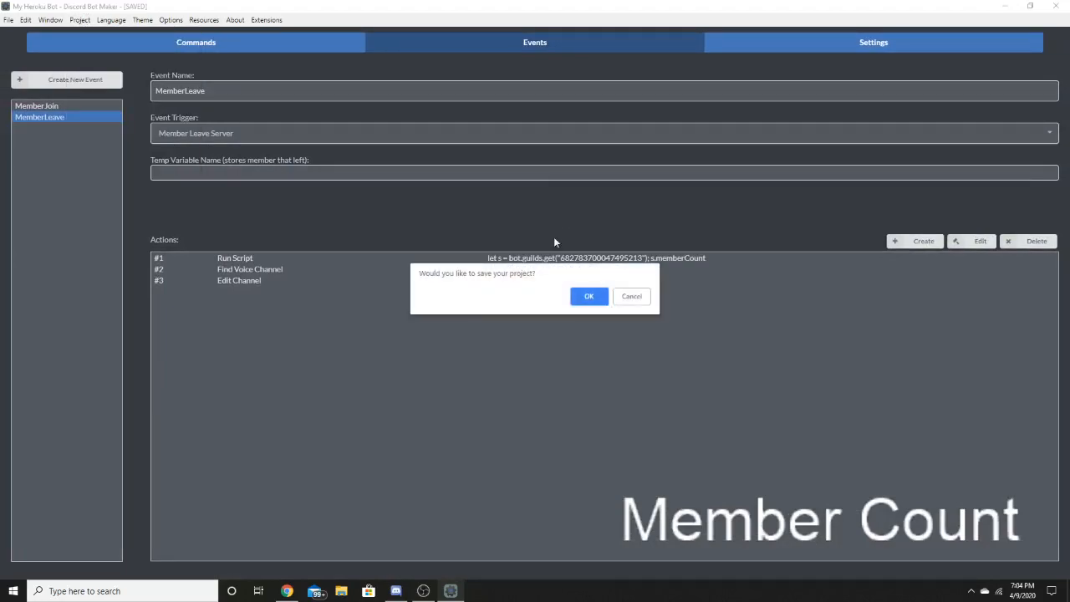
click(585, 298)
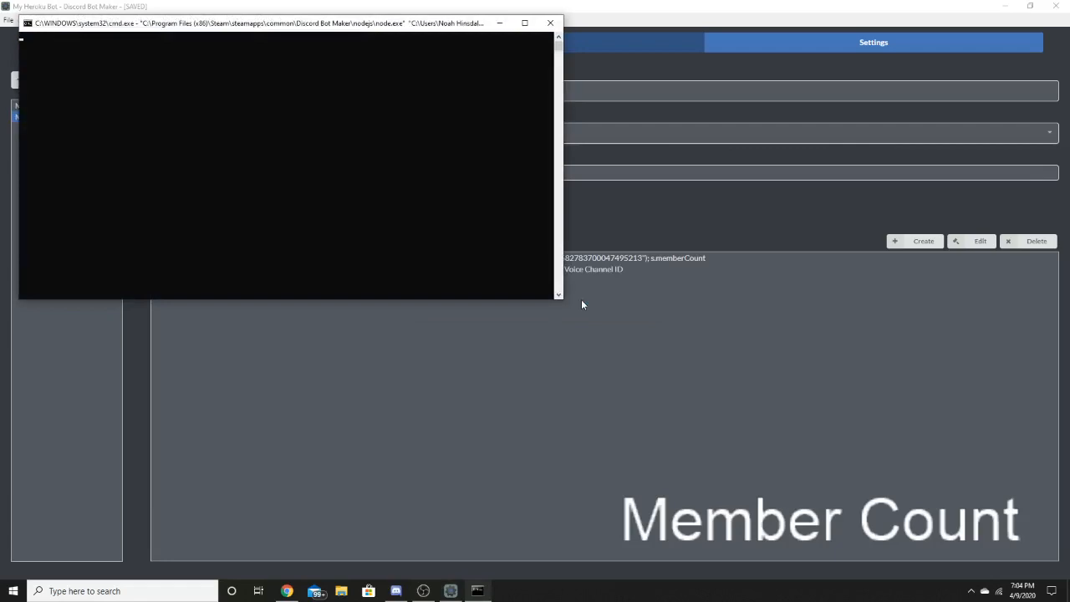
drag(229, 25, 455, 142)
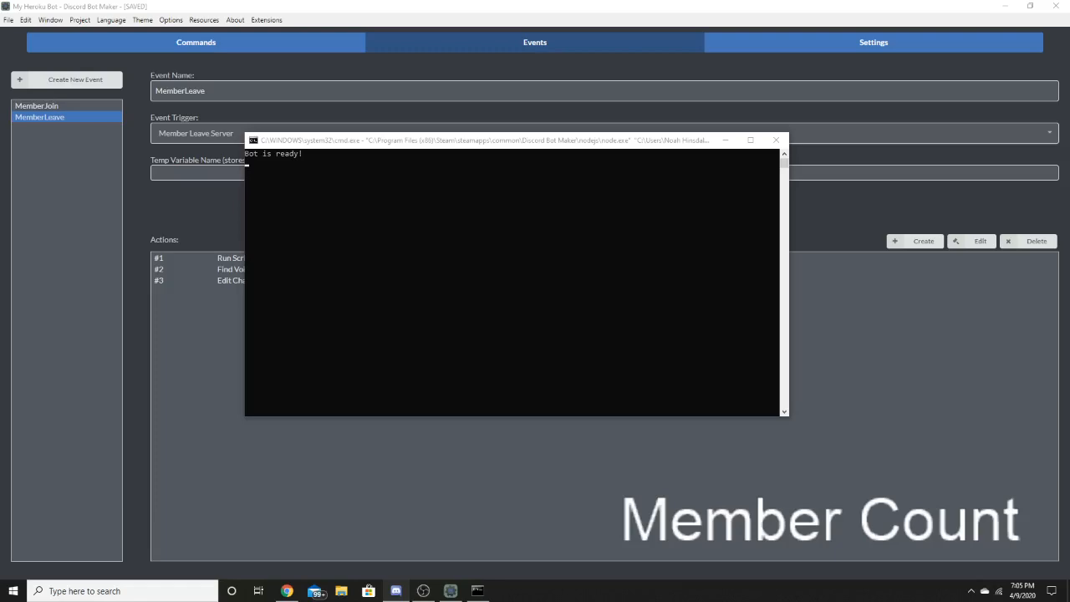
Switch to Discord and copy the WH-Bot server's invite link so a test member can join.
drag(0, 109, 594, 89)
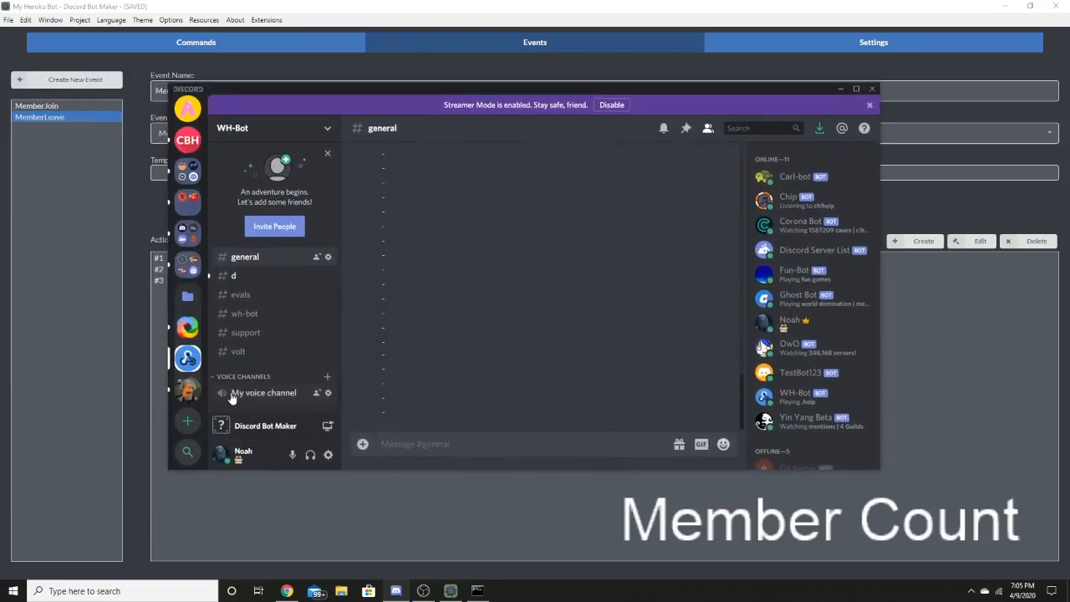
click(266, 131)
click(257, 180)
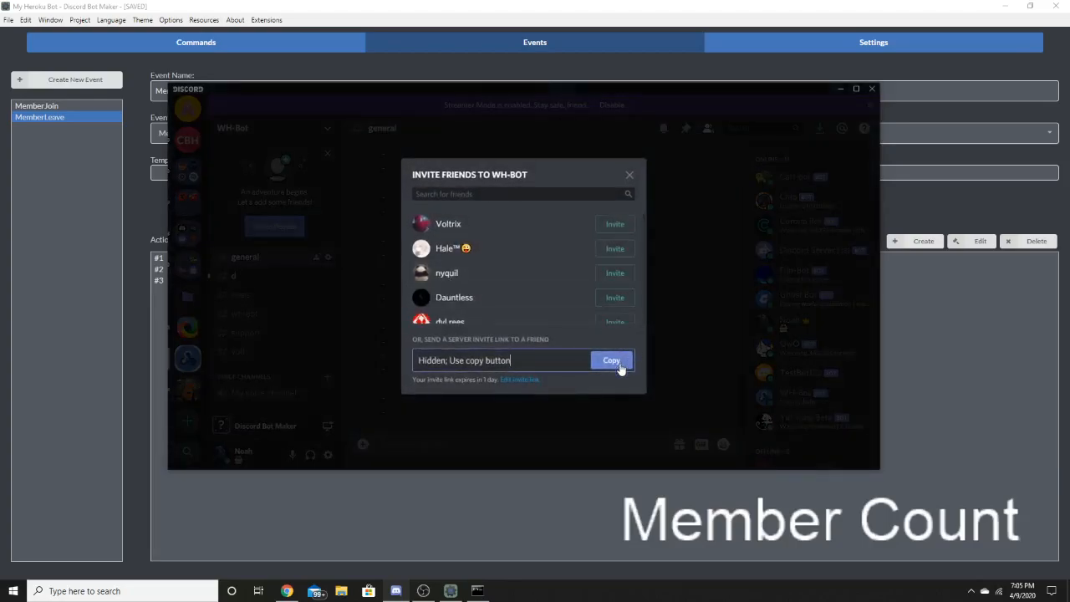
click(631, 365)
click(700, 323)
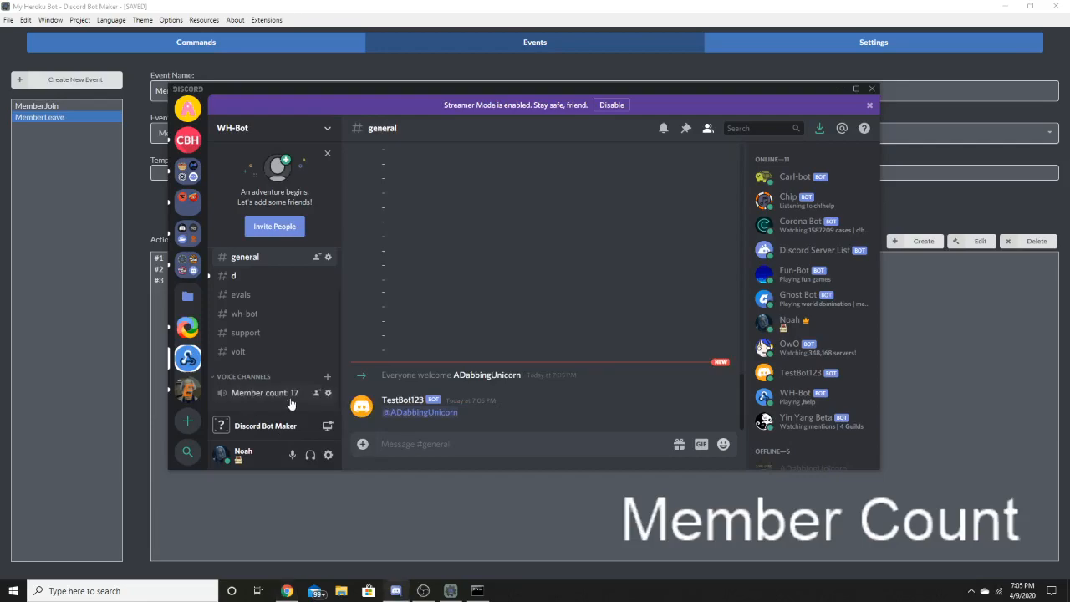
double_click(424, 414)
click(445, 428)
triple_click(422, 413)
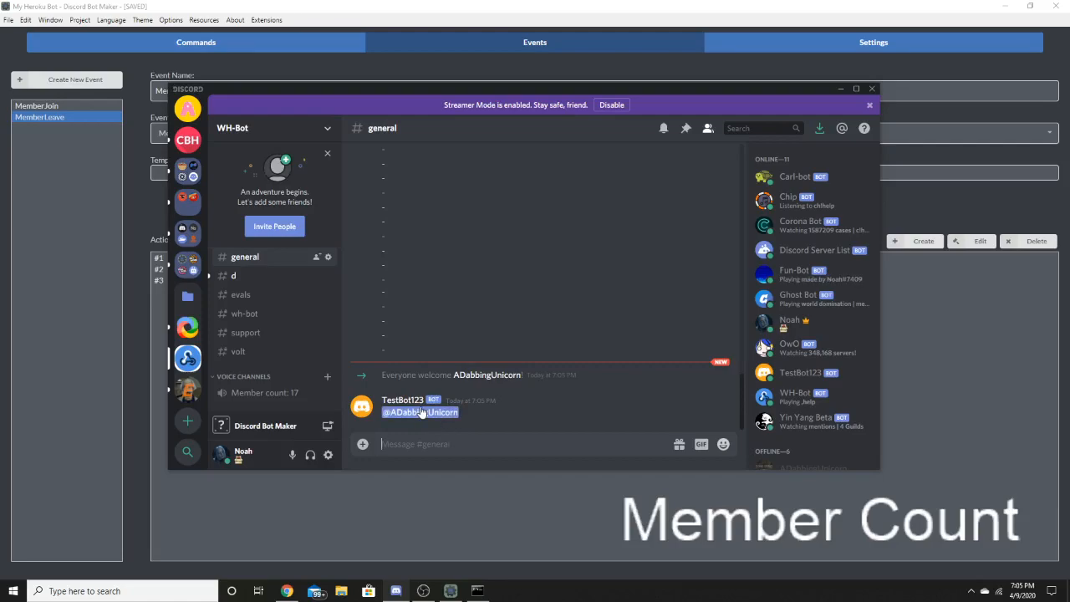
click(386, 407)
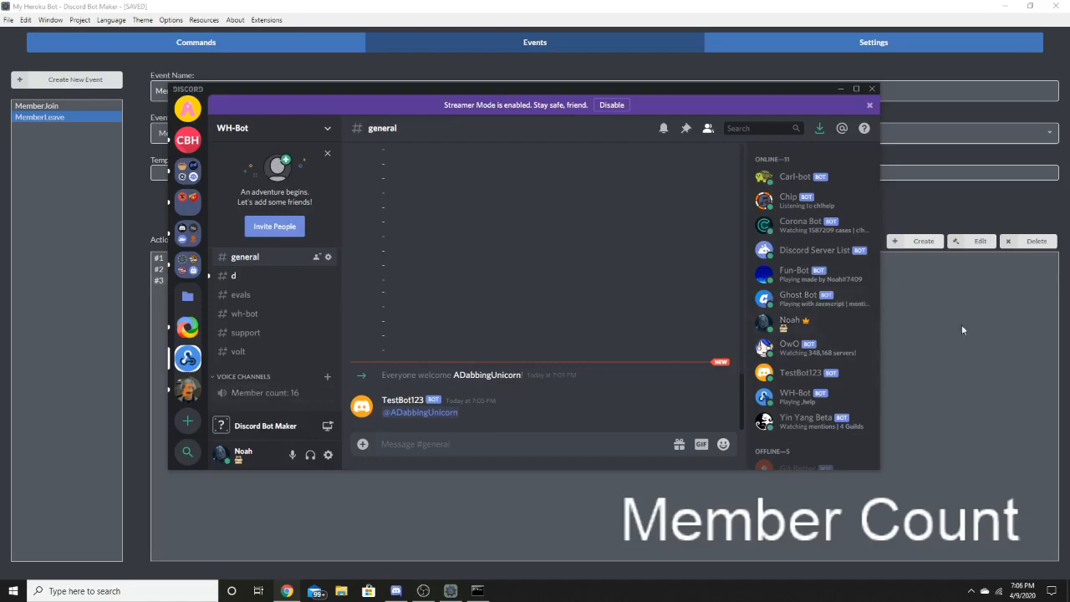
click(956, 361)
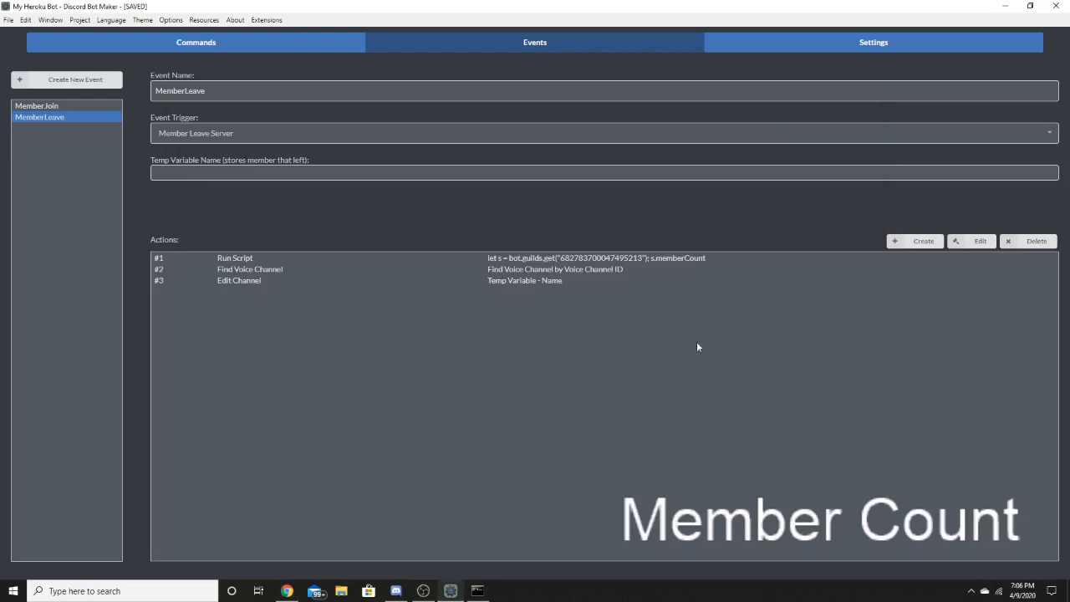
click(421, 590)
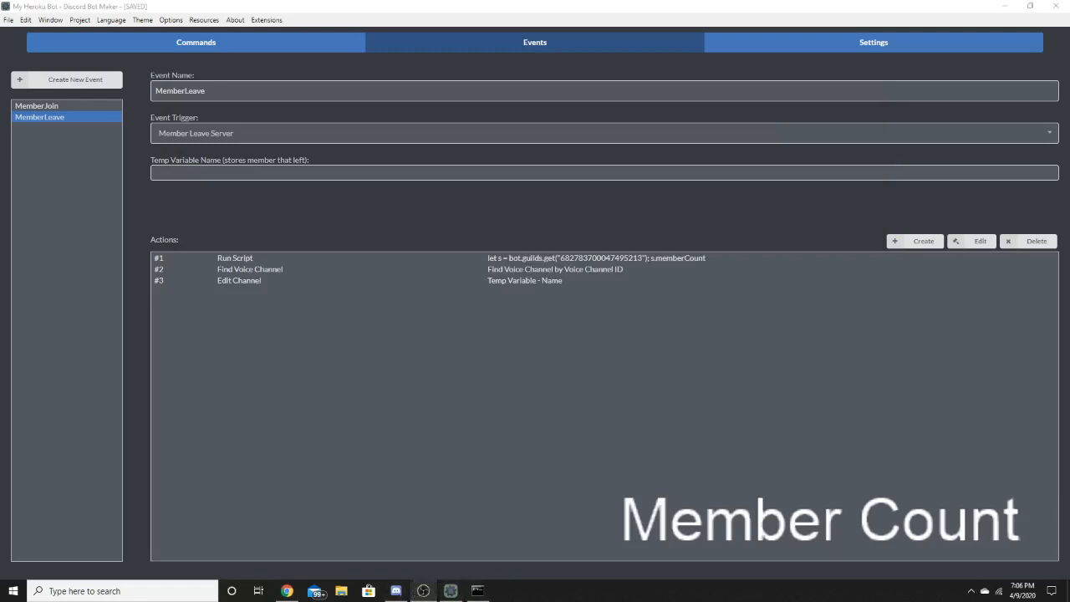